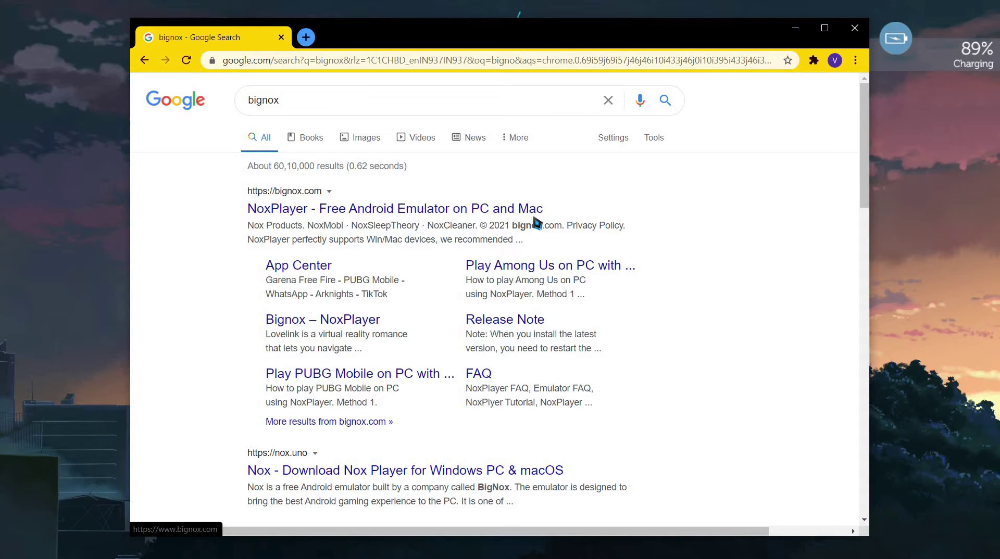
Close the browser window and launch the Nox emulator from the recently added apps.
left_click(860, 36)
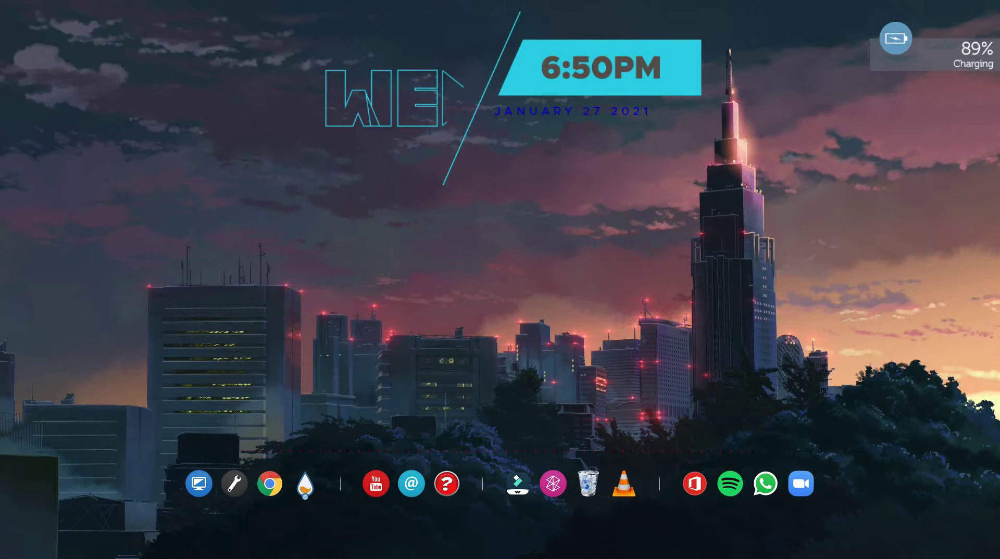
mouse_move(223, 7)
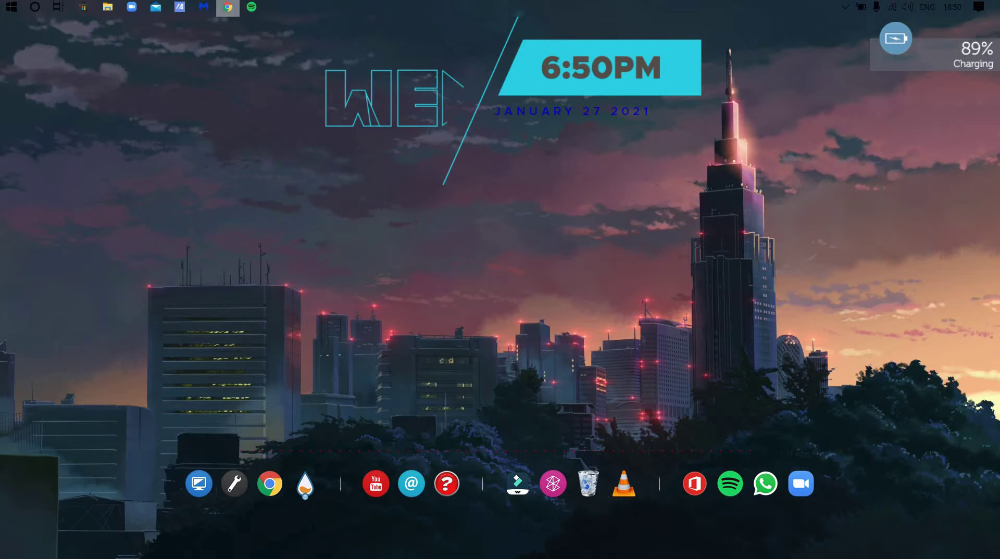
left_click(6, 10)
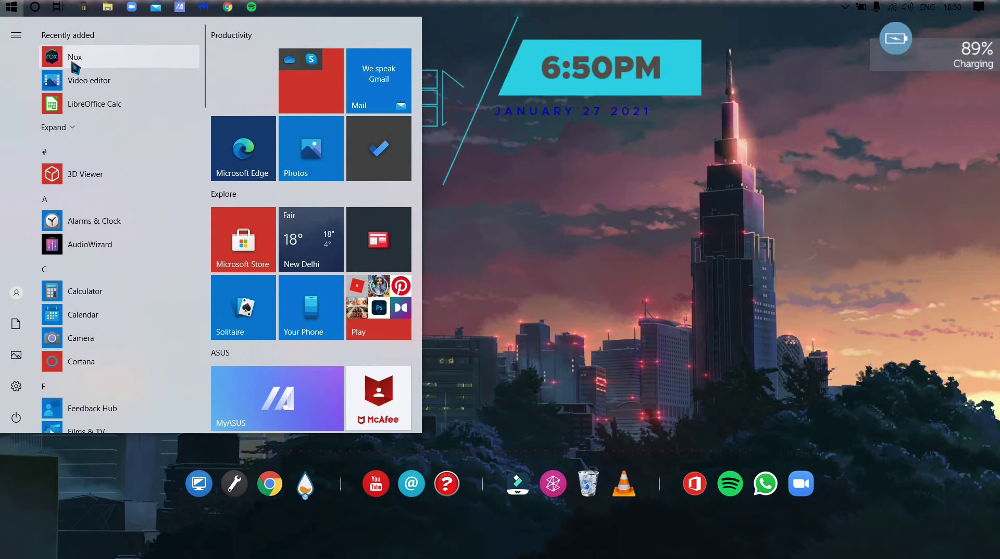
left_click(74, 59)
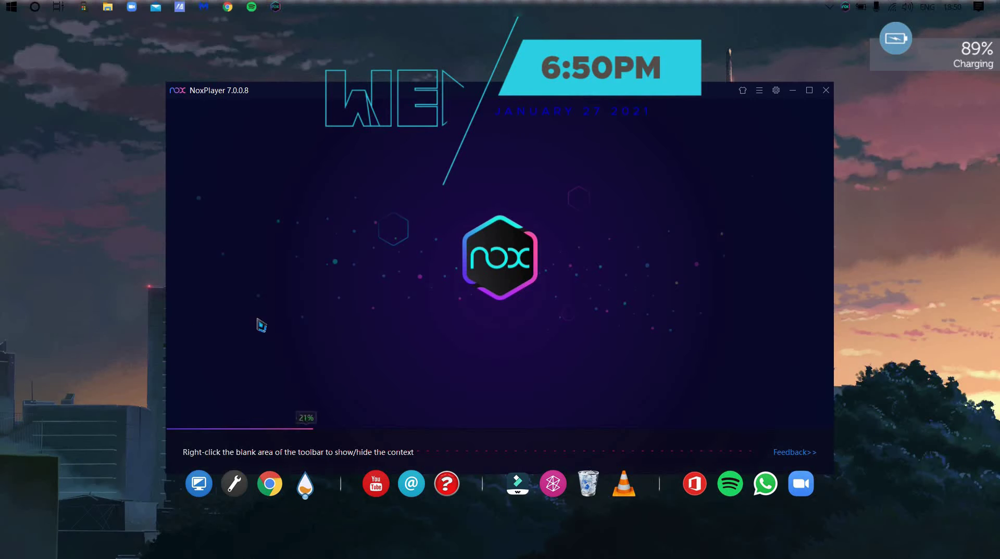
Close the desktop visualizer's settings overlay and dismiss the System UI error in the emulator.
left_click(684, 363)
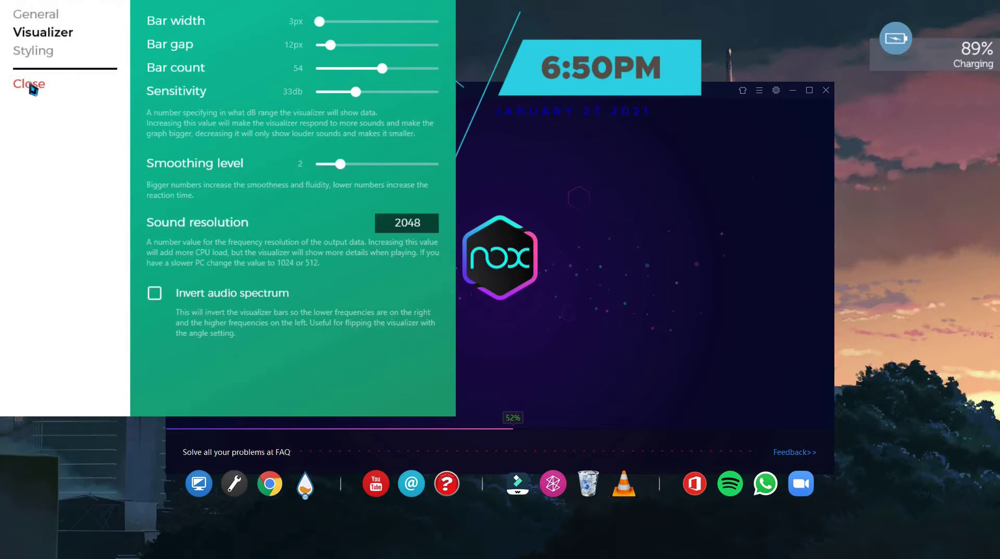
left_click(30, 86)
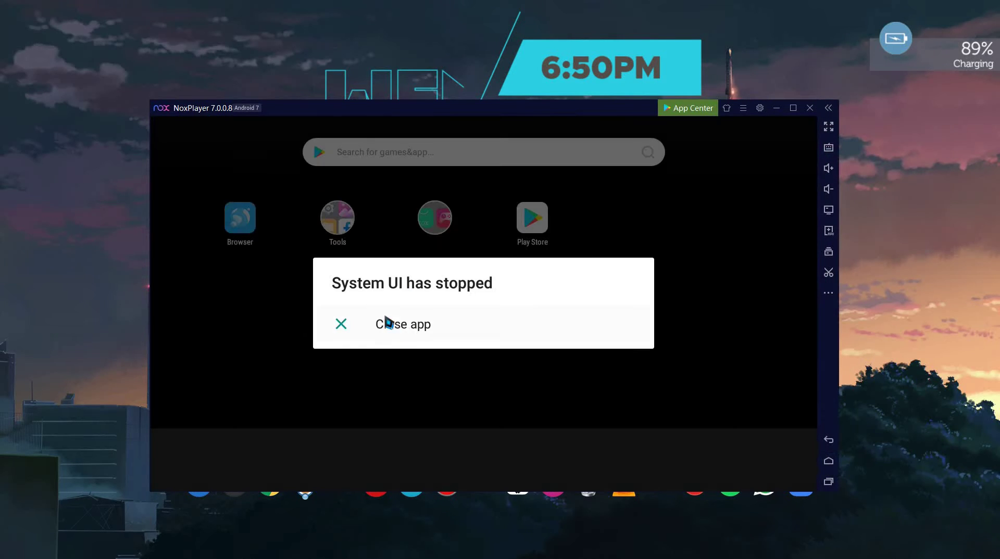
left_click(388, 324)
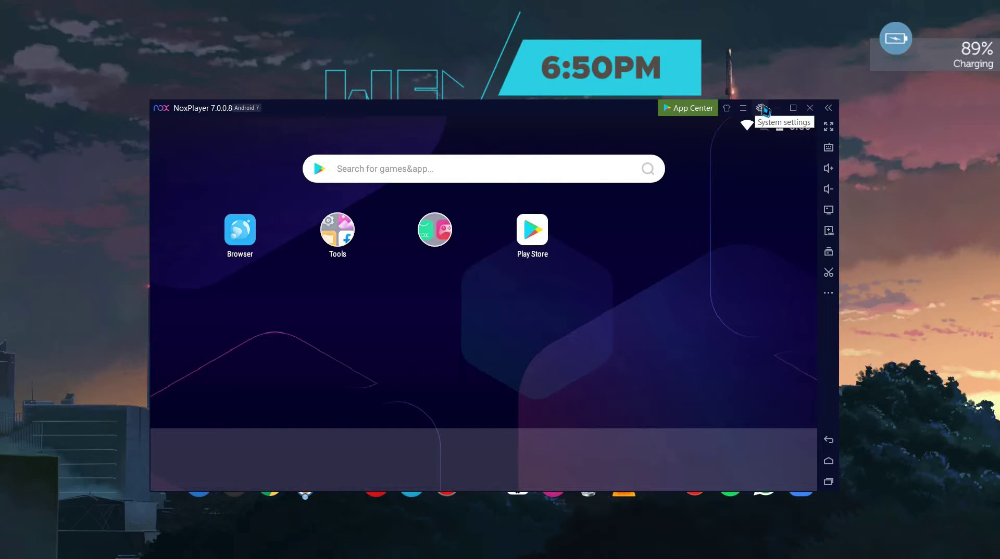
In the emulator's performance settings, try the Middle and High presets, ending on Low (1 Core CPU, 1024 MB Memory).
left_click(760, 108)
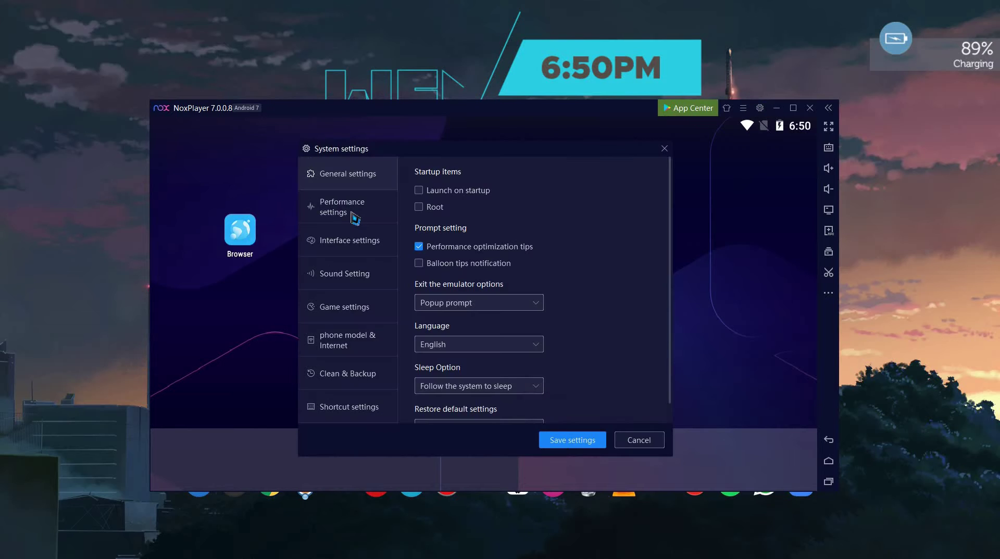
left_click(355, 218)
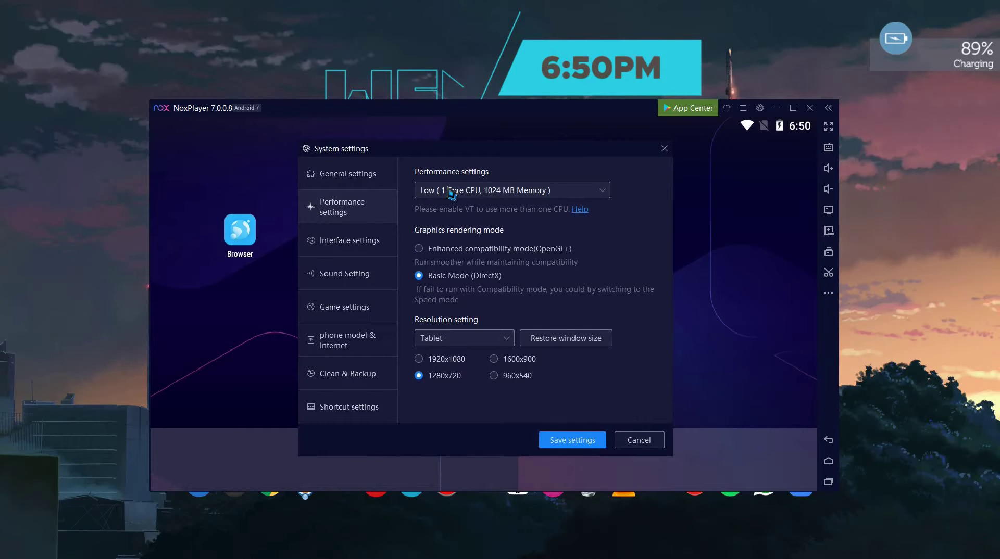
left_click(447, 191)
left_click(434, 209)
left_click(453, 190)
left_click(440, 224)
left_click(453, 191)
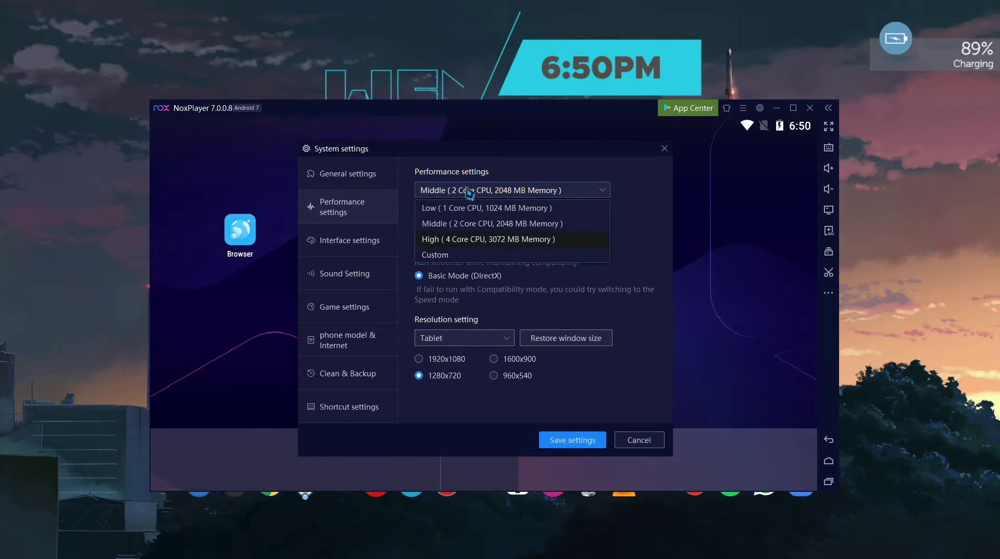
left_click(448, 239)
left_click(453, 190)
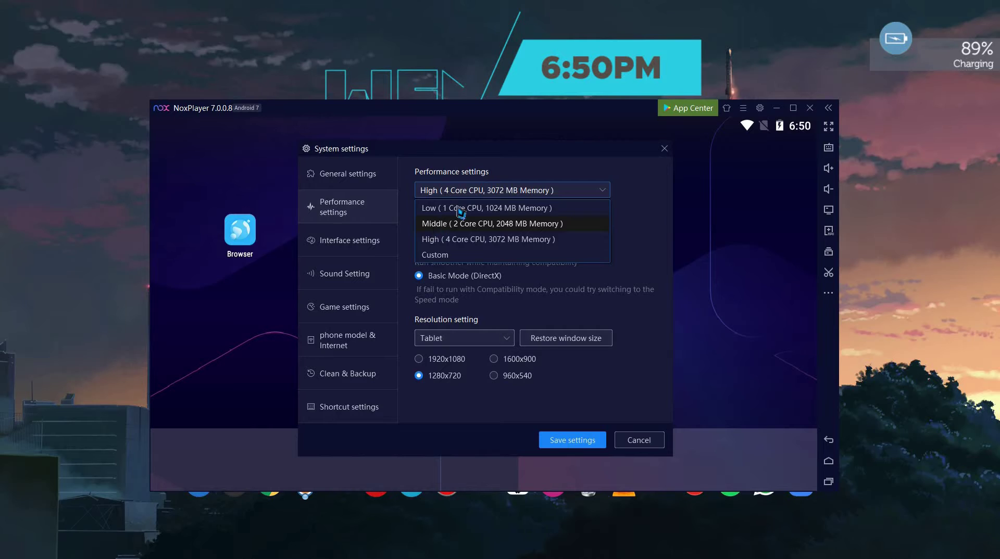
left_click(458, 224)
left_click(458, 190)
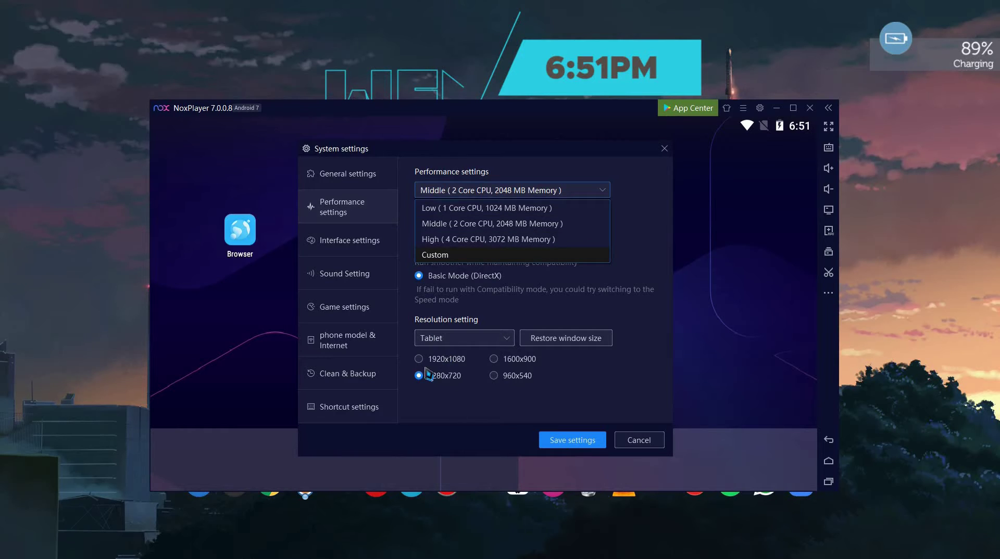
left_click(532, 210)
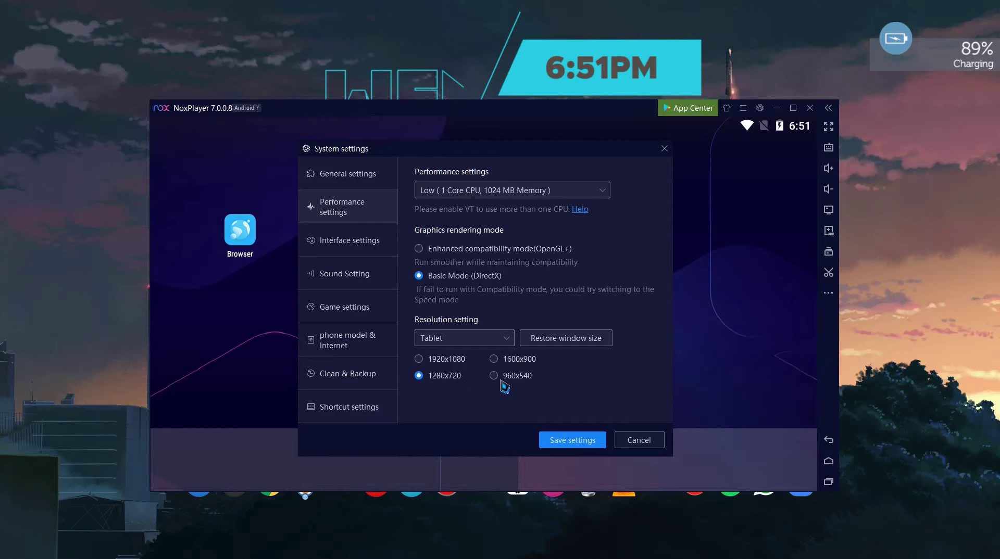
Enable the rendering cache in the game settings and accept the reminder.
left_click(330, 176)
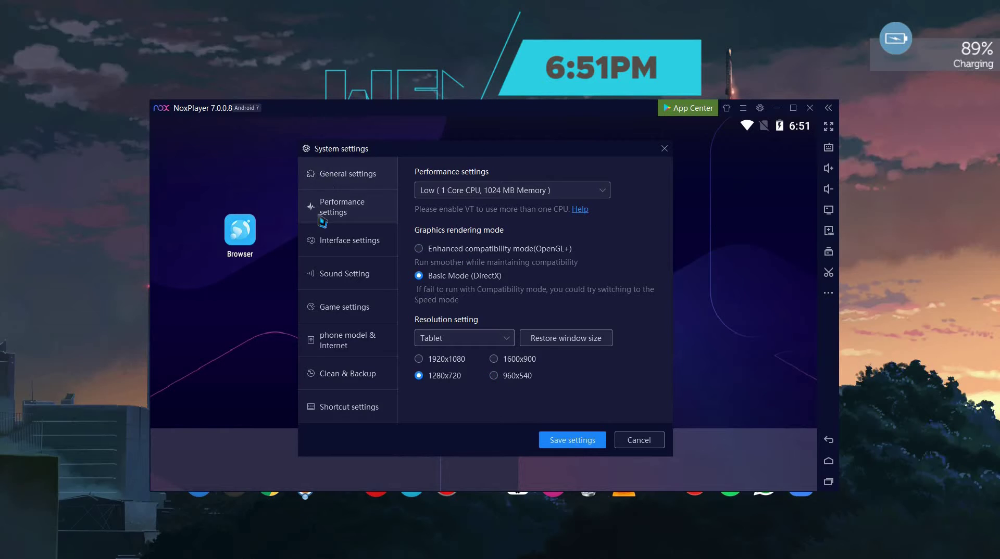
left_click(319, 306)
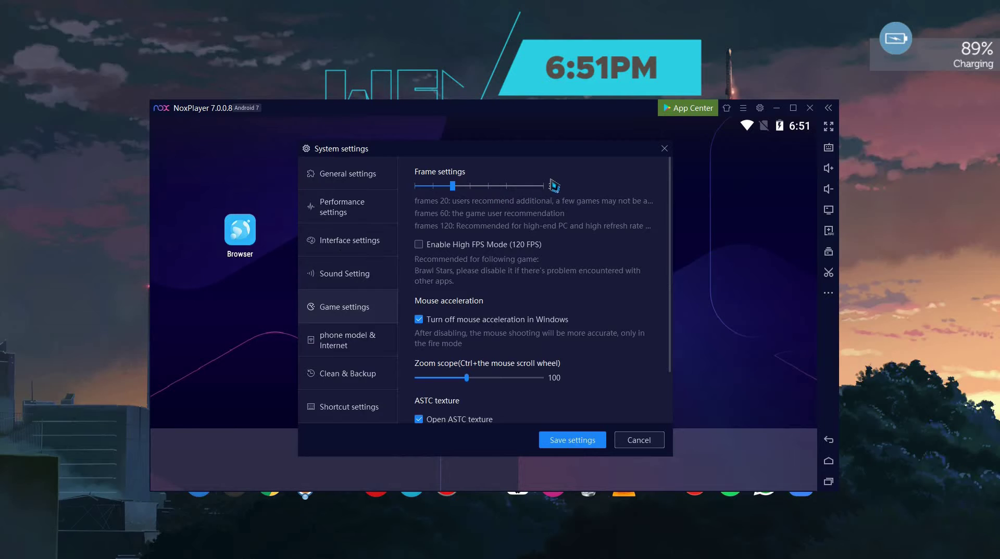
left_click_drag(546, 186, 594, 190)
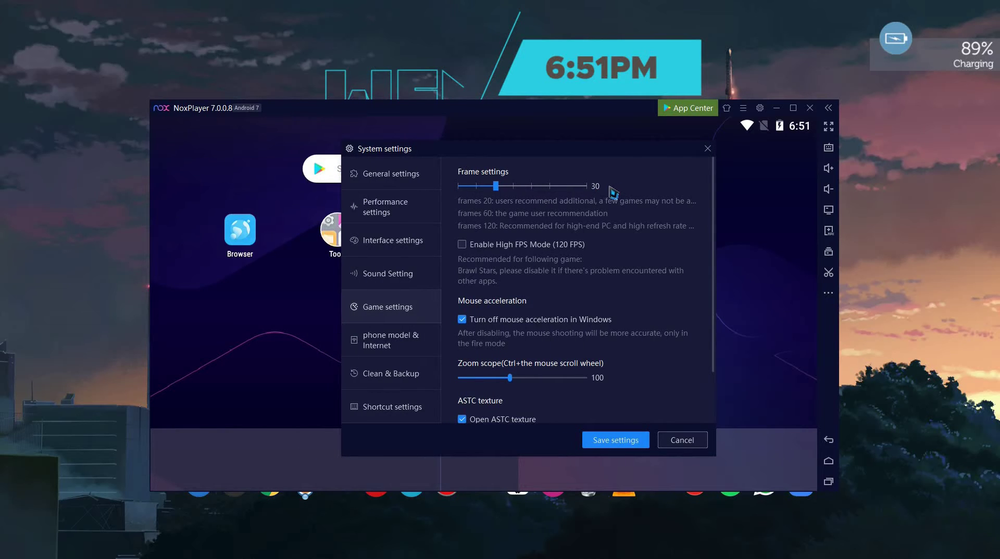
scroll(556, 313, "down", 3)
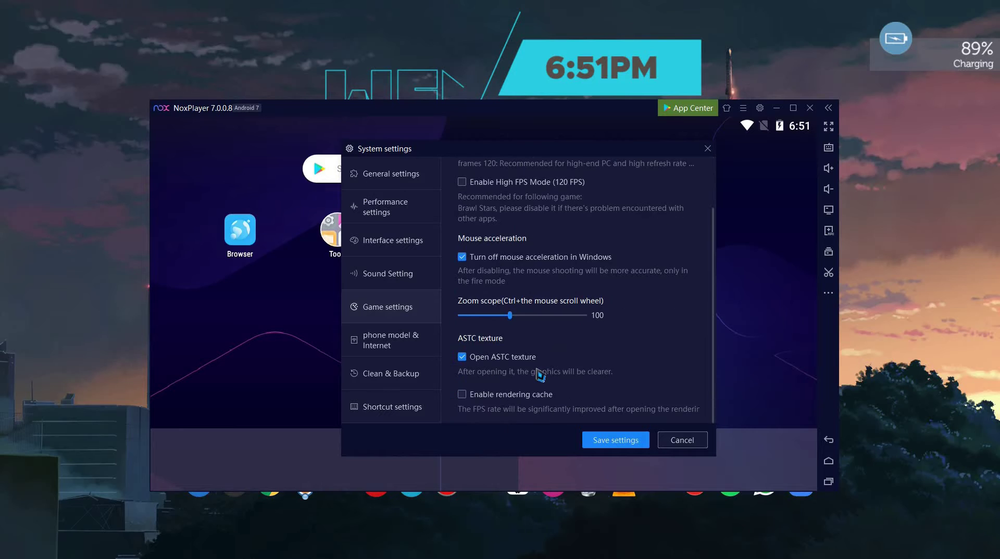
left_click(471, 397)
left_click(550, 339)
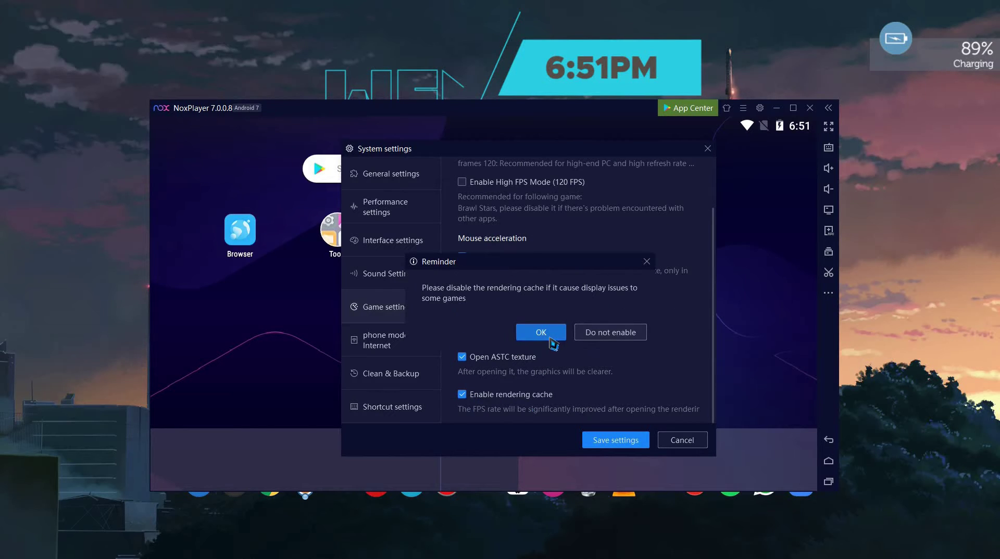
left_click(547, 333)
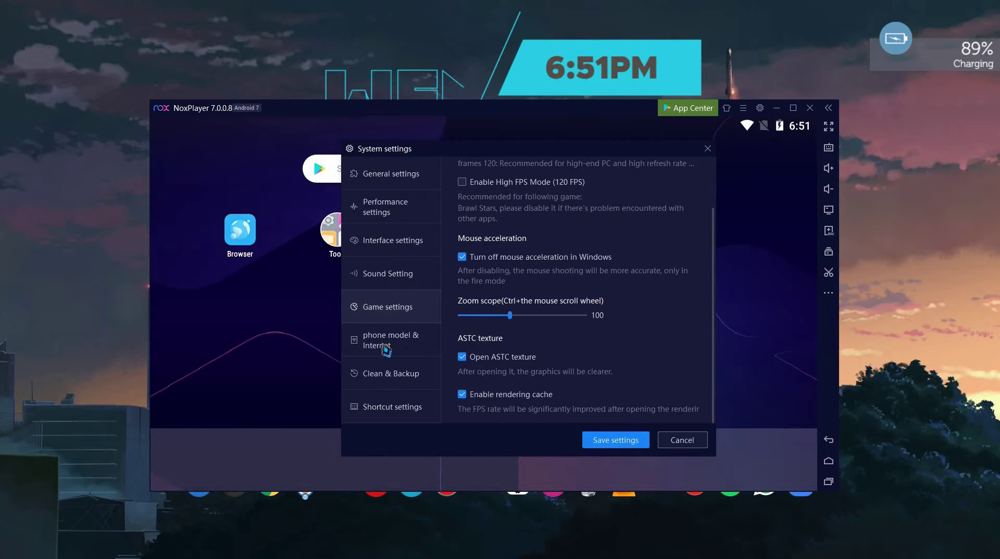
Review the phone model and shortcut settings, and save the system settings.
left_click(386, 347)
left_click(390, 385)
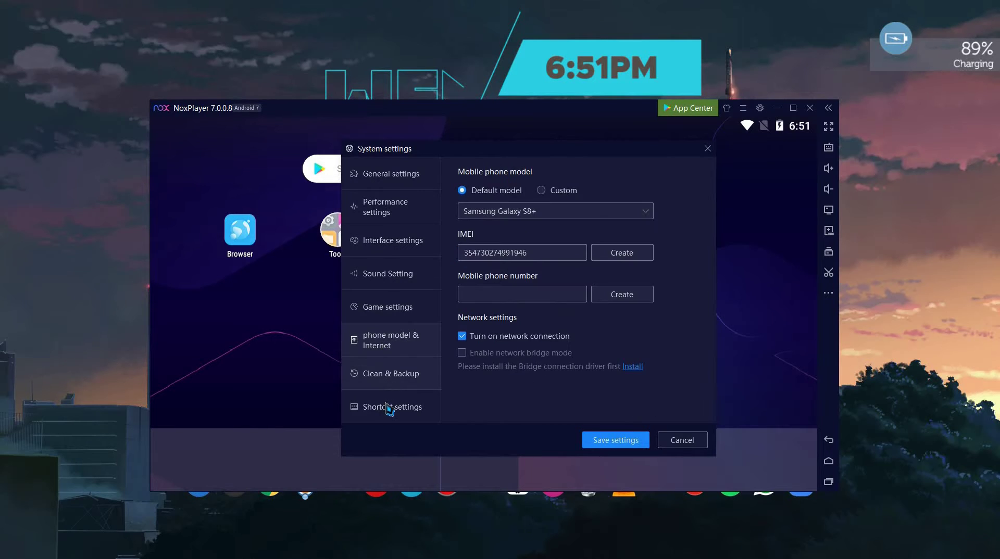
left_click(388, 411)
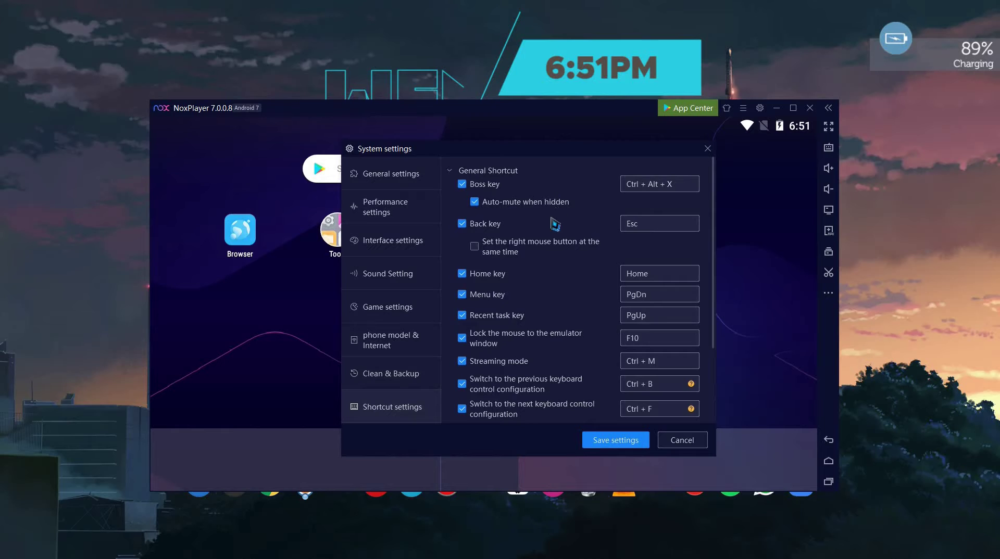
scroll(618, 395, "down", 3)
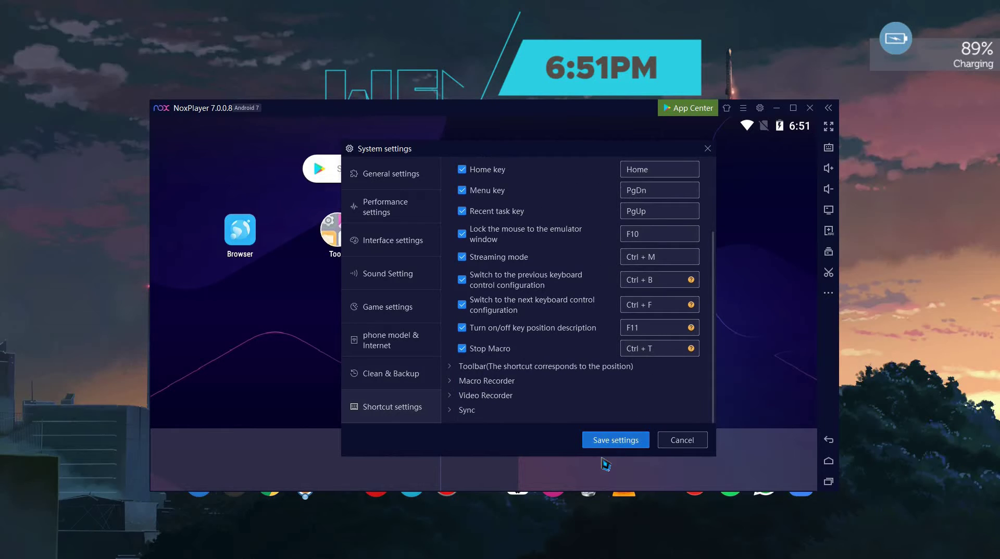
left_click(612, 442)
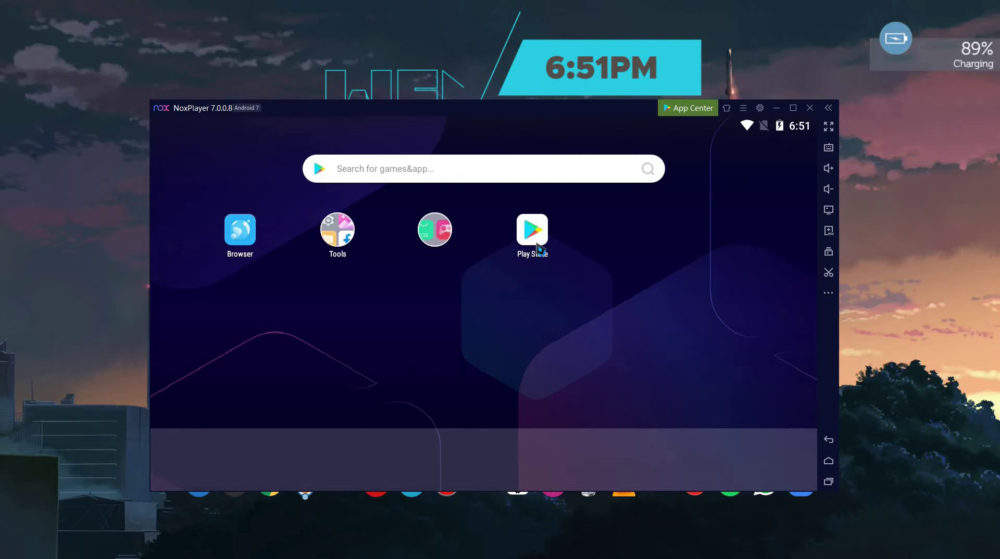
Open the Play Store and install the Flipkart Online Shopping App from the recommended apps.
left_click(537, 244)
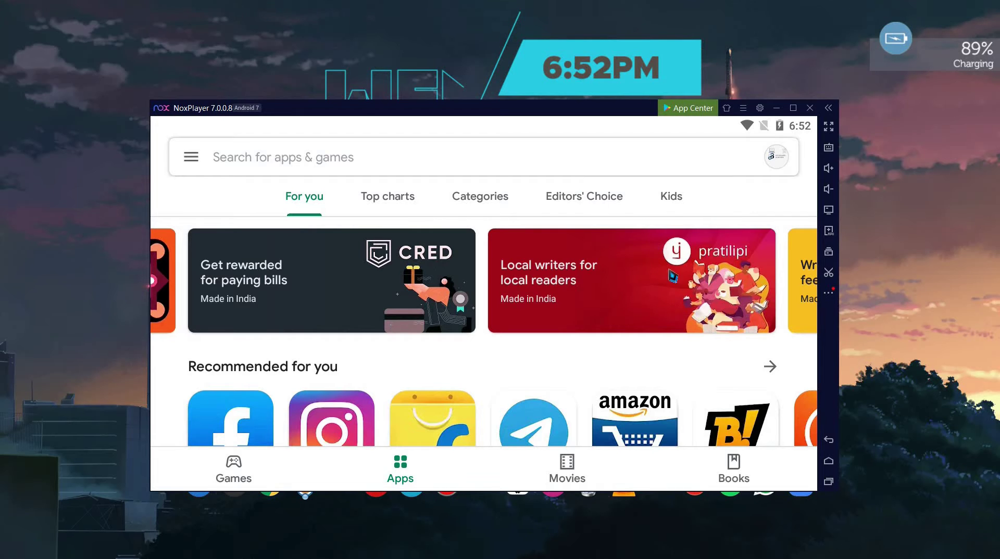
scroll(535, 322, "down", 5)
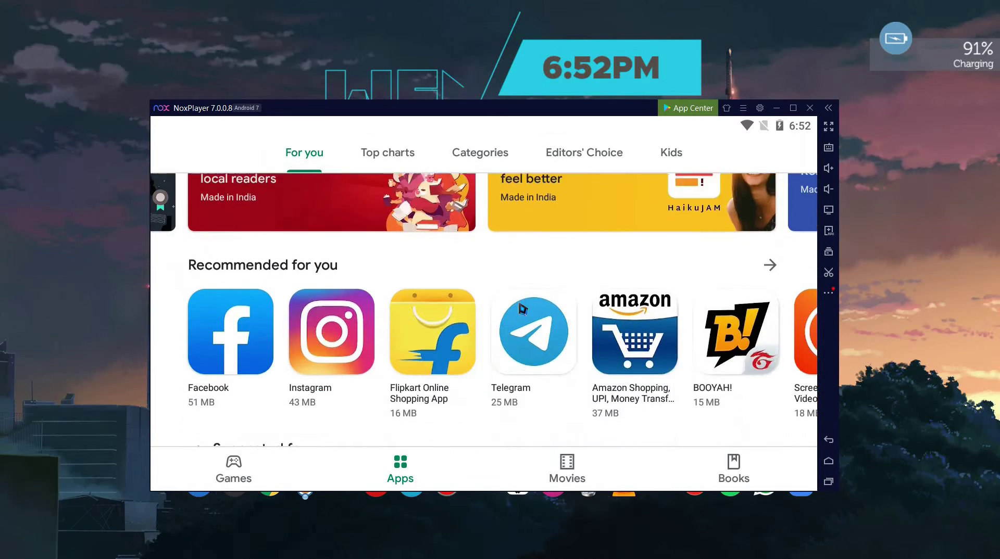
scroll(295, 261, "up", 5)
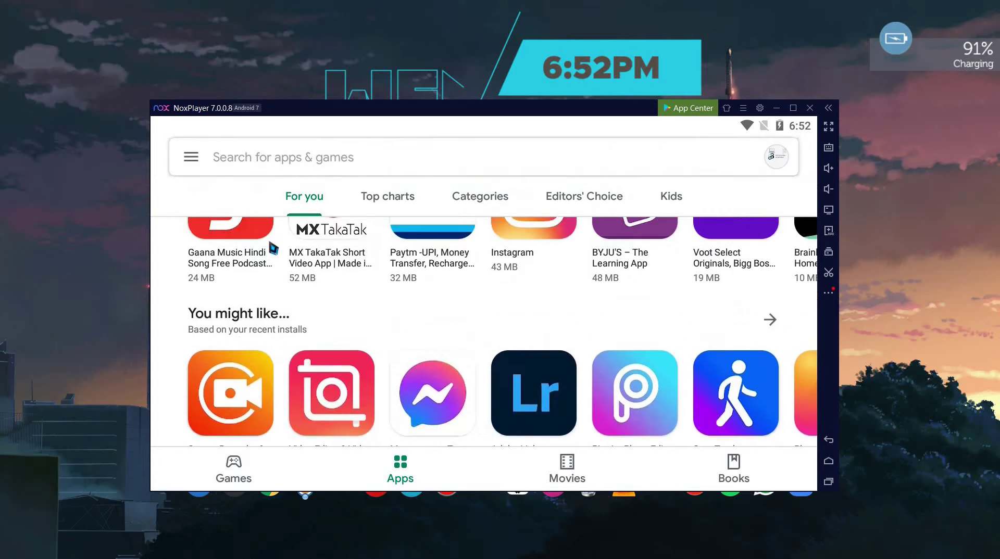
scroll(307, 285, "down", 5)
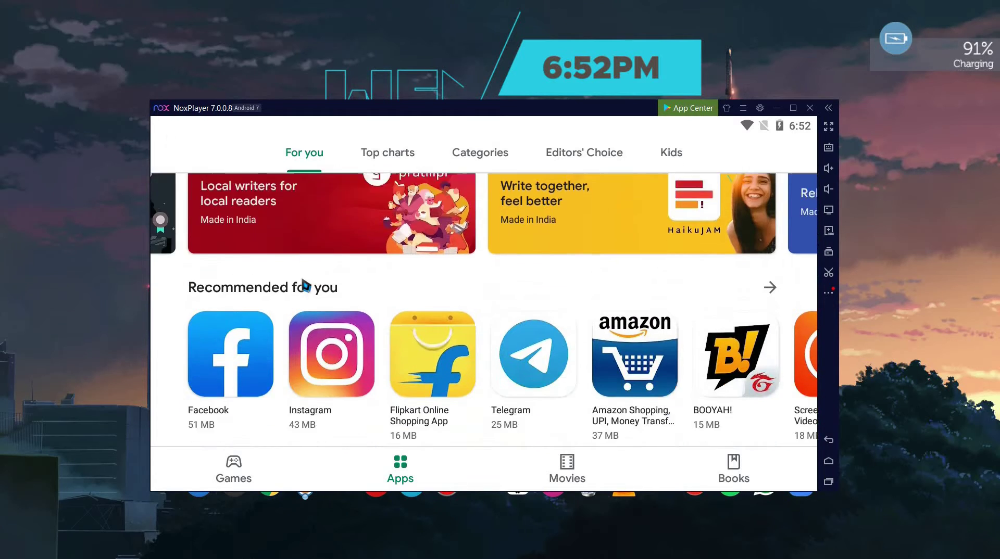
scroll(298, 266, "down", 12)
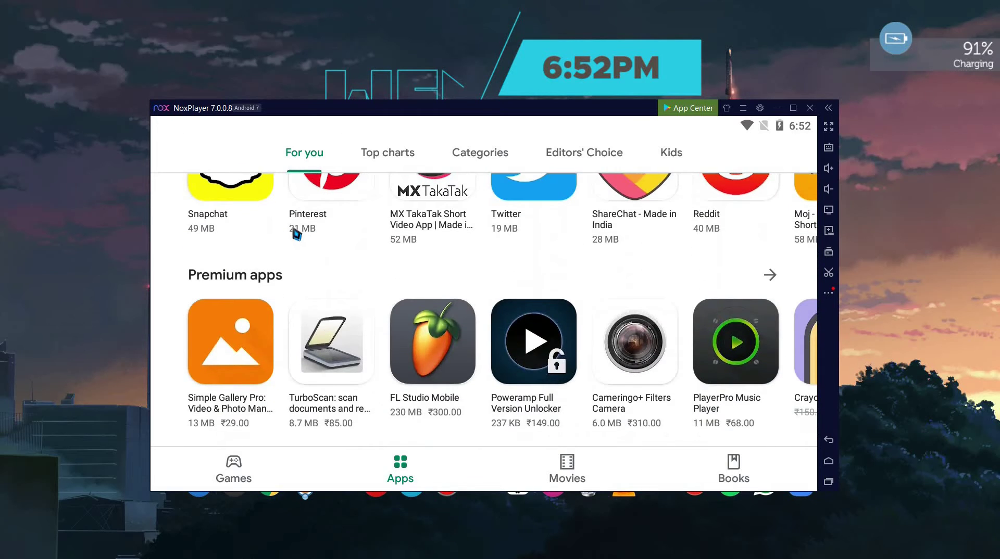
scroll(295, 241, "up", 8)
scroll(296, 235, "up", 8)
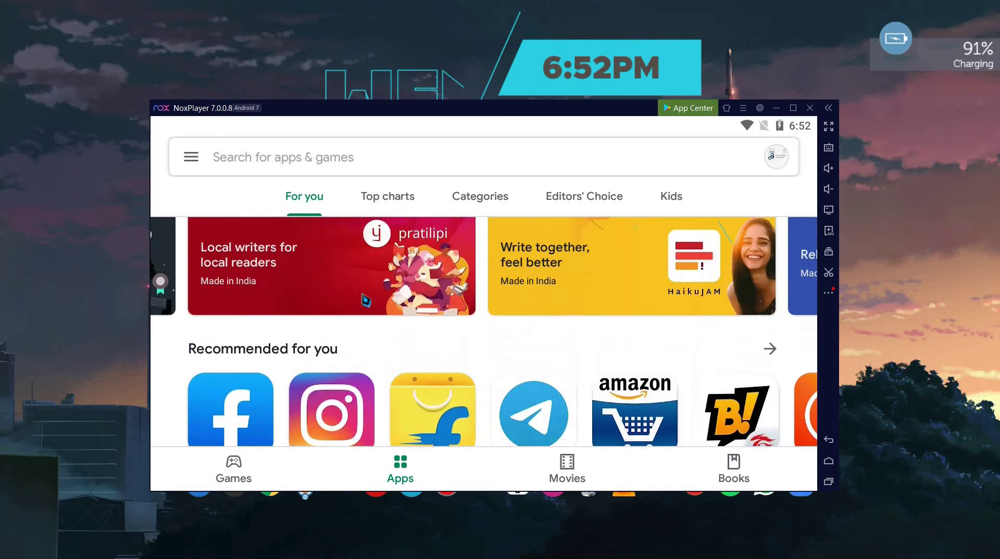
scroll(626, 345, "down", 3)
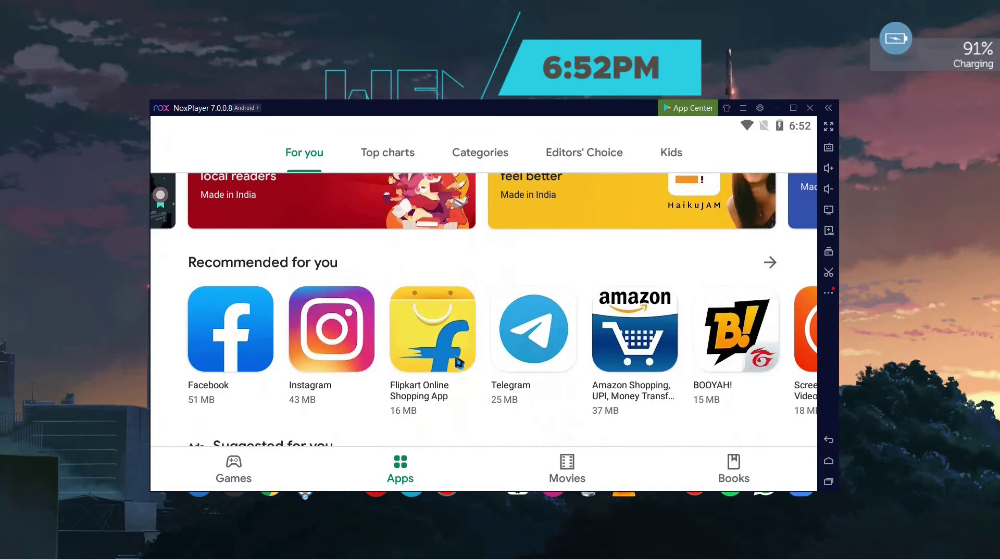
left_click(459, 362)
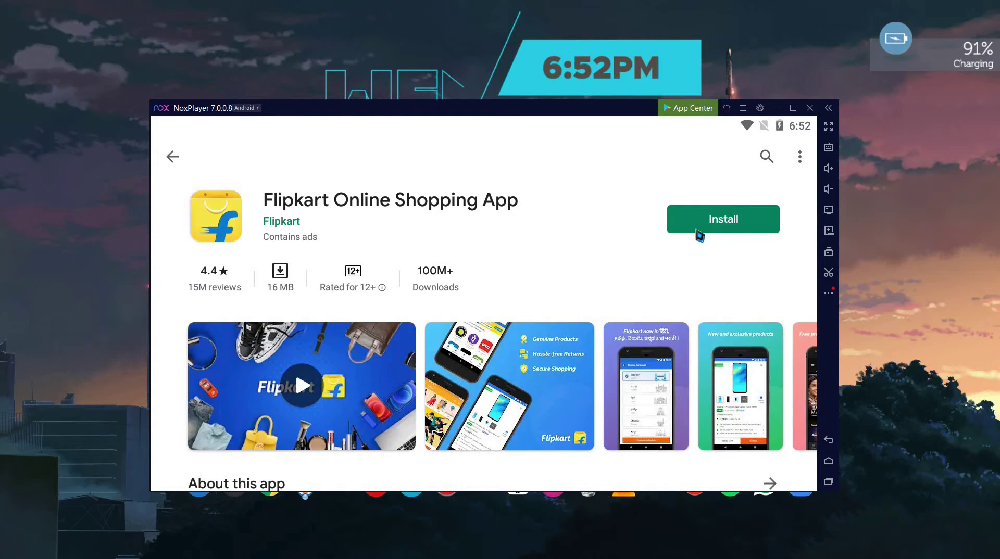
left_click(697, 231)
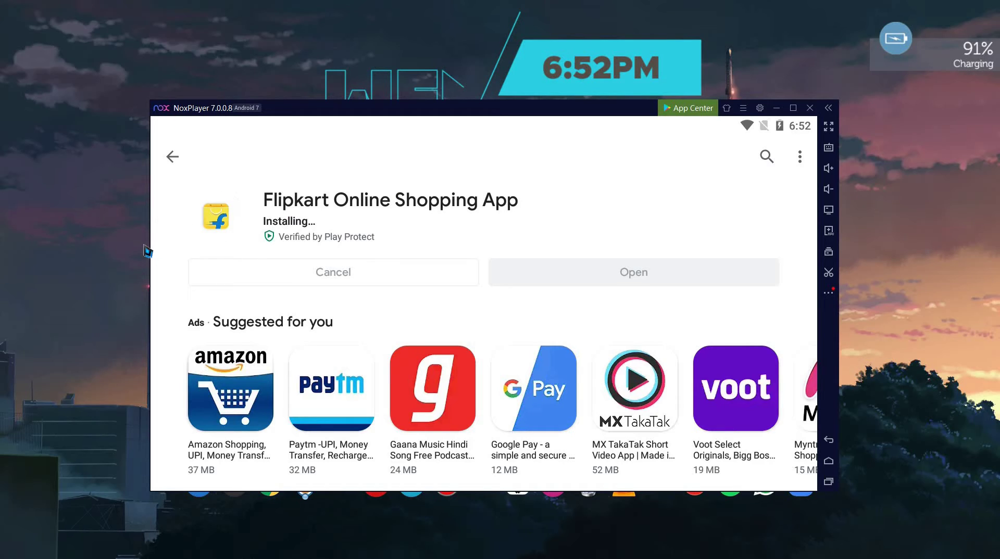
scroll(545, 205, "down", 10)
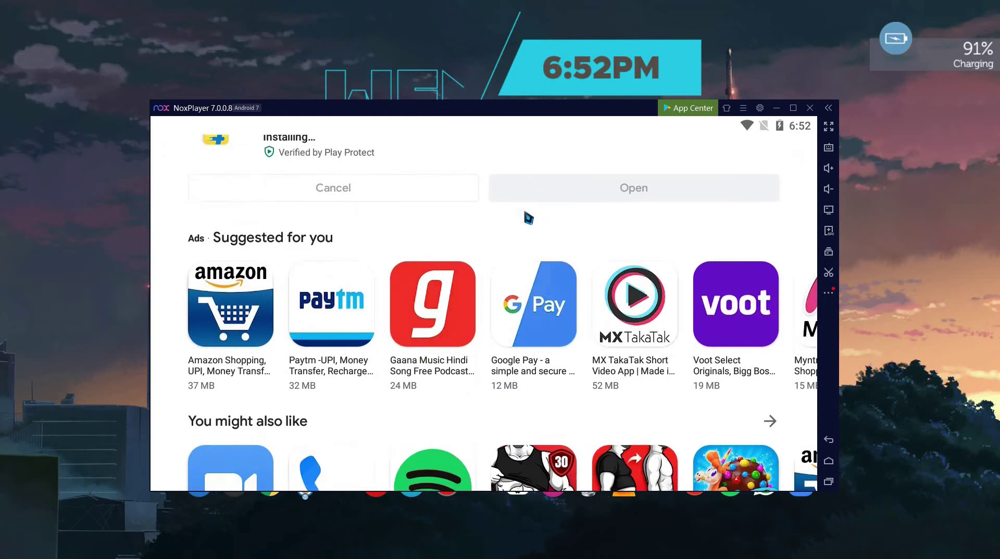
scroll(548, 262, "up", 5)
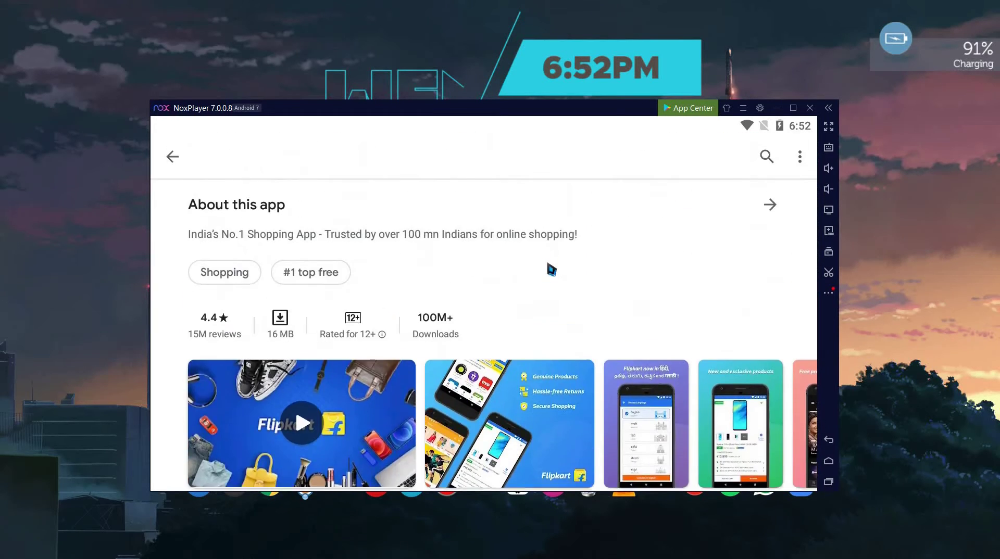
scroll(763, 336, "right", 5)
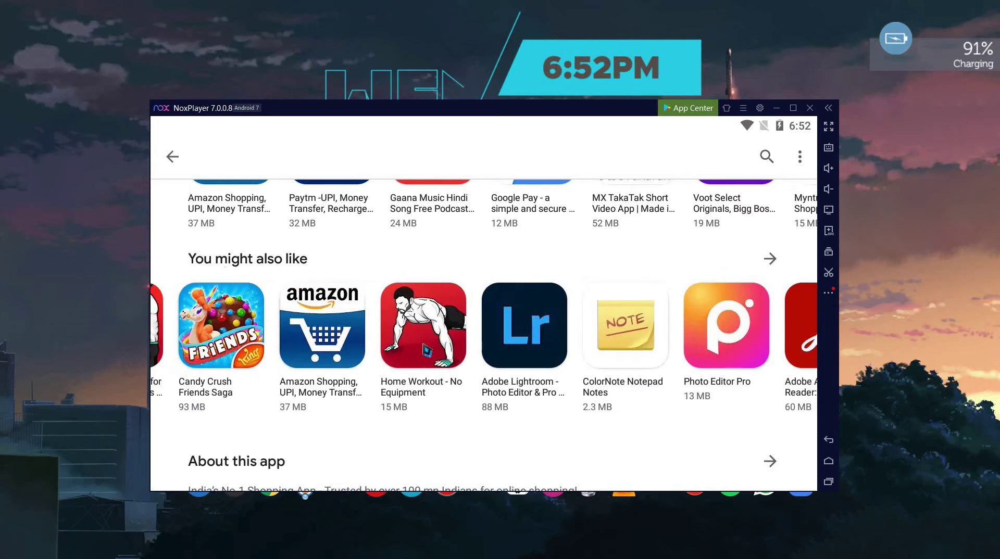
Browse the similar-app suggestions during the Flipkart installation and reopen the Flipkart page to check its install progress.
left_click_drag(315, 309, 98, 332)
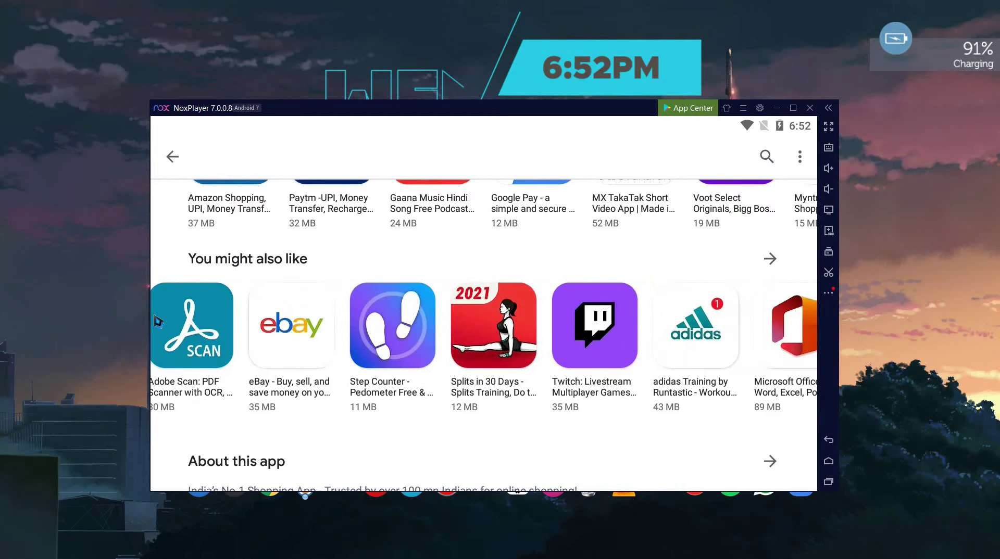
left_click_drag(158, 322, 997, 289)
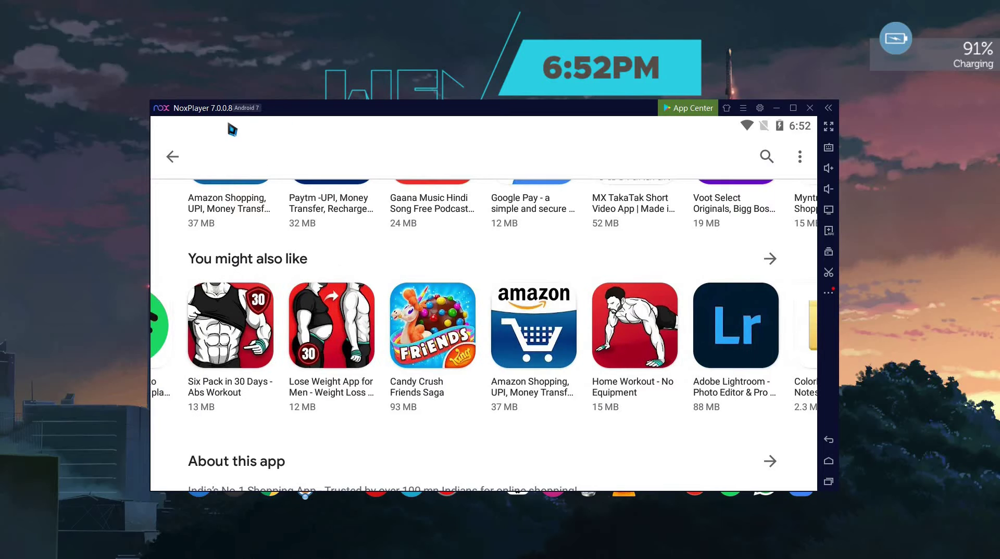
scroll(317, 364, "up", 5)
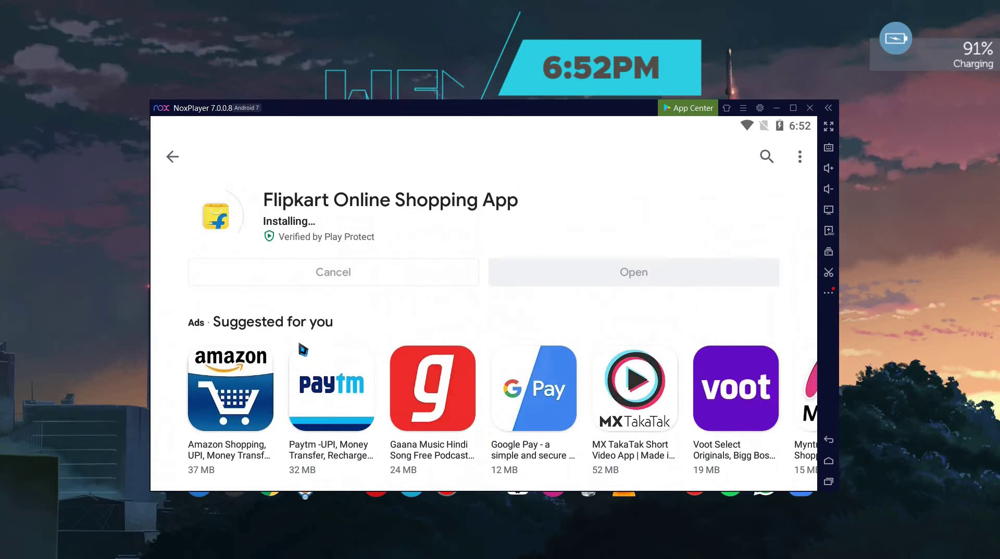
left_click(172, 158)
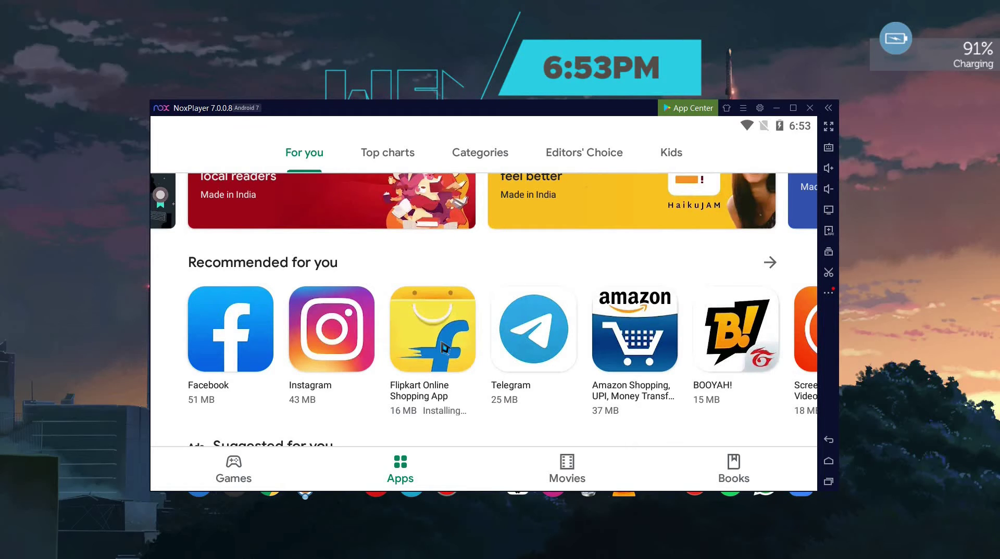
left_click(429, 325)
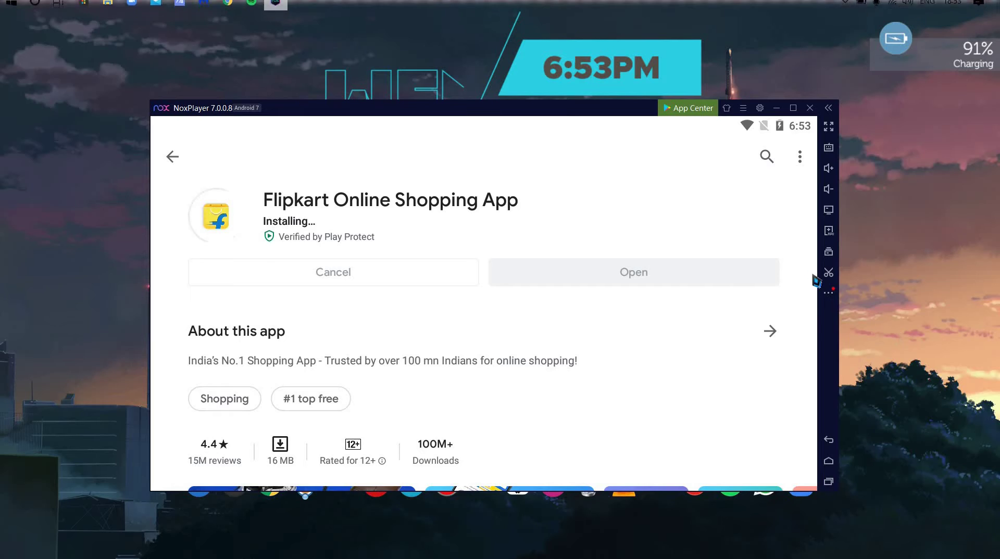
left_click(828, 293)
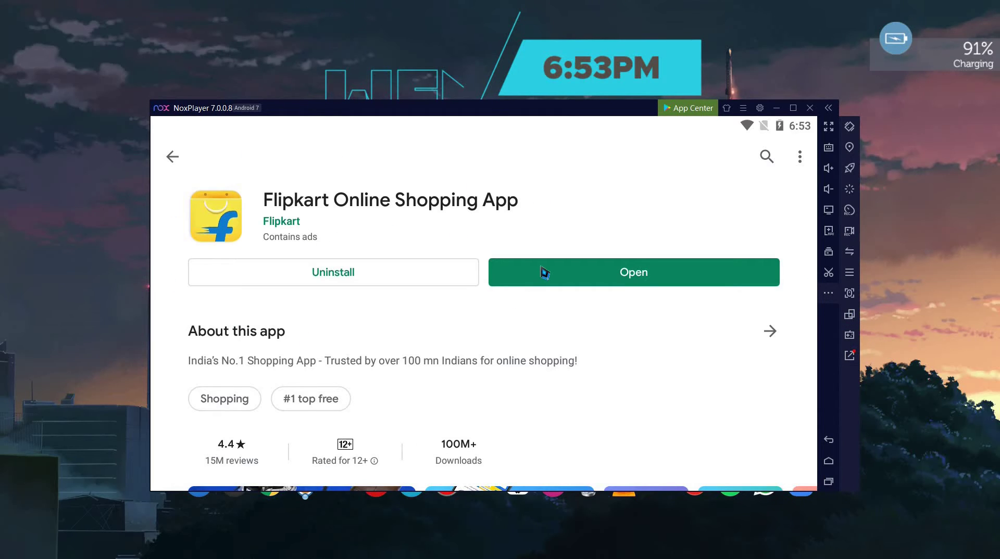
Launch the installed Flipkart app and go past its language selection and login screens to the shopping home page.
left_click(544, 273)
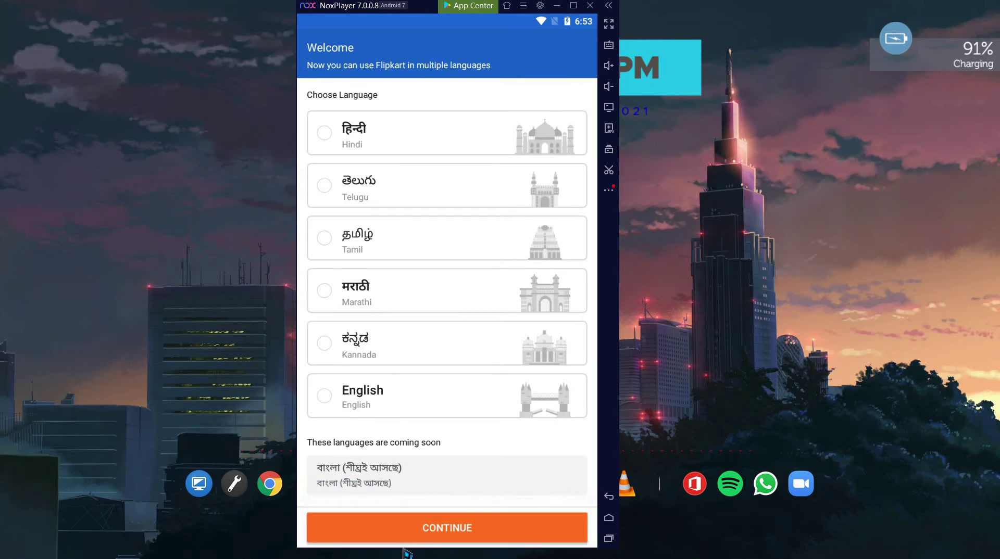
left_click(423, 535)
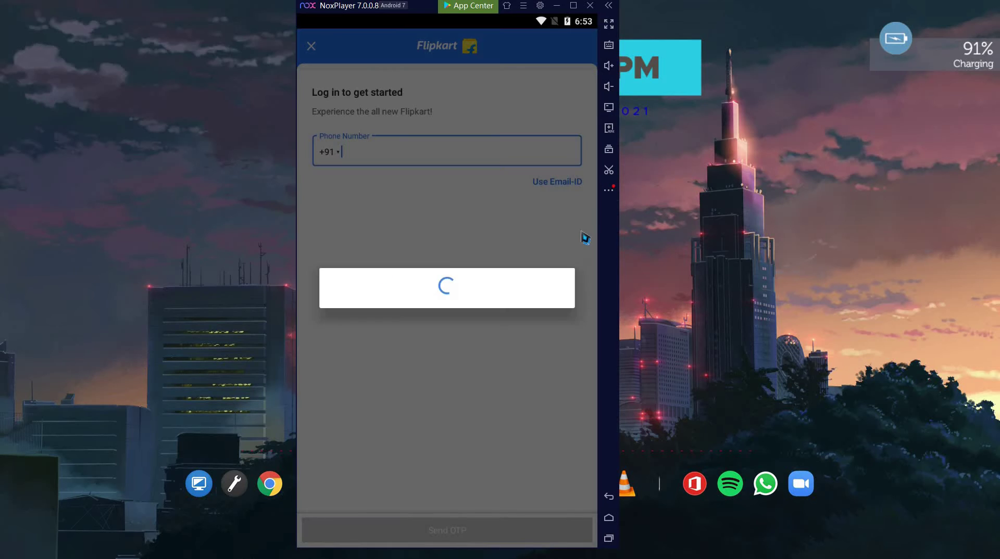
left_click(410, 168)
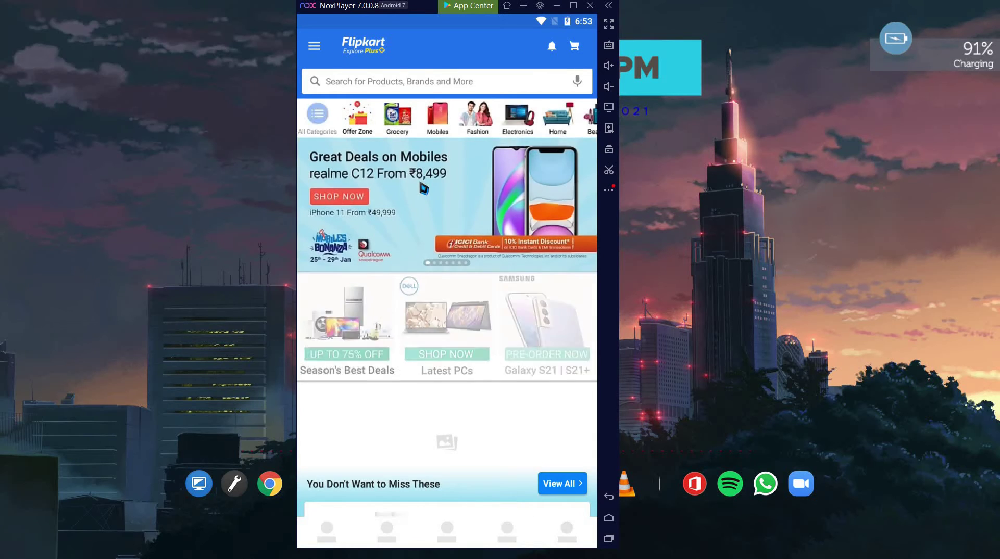
Look through the deals and offers on the Flipkart home page.
scroll(418, 187, "down", 3)
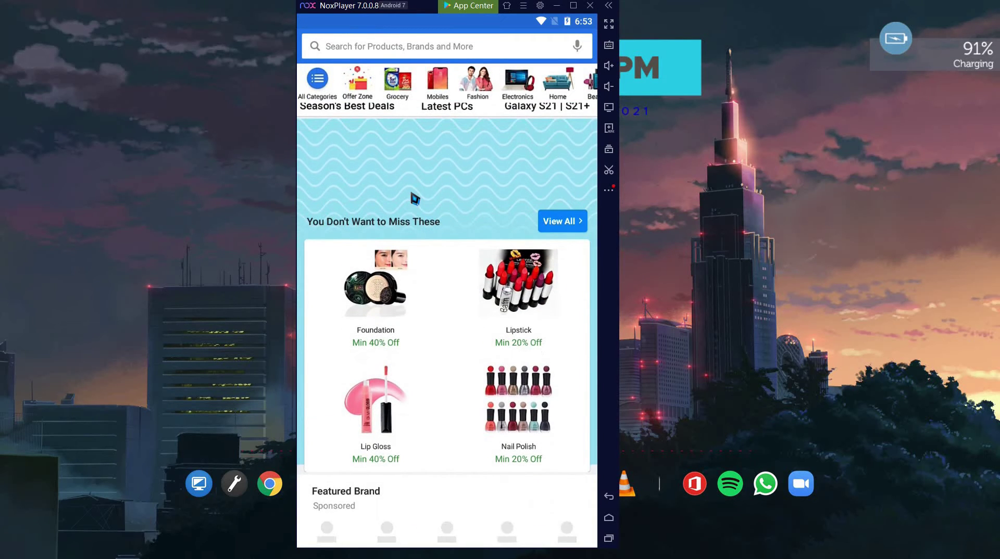
scroll(416, 198, "down", 3)
scroll(415, 199, "down", 5)
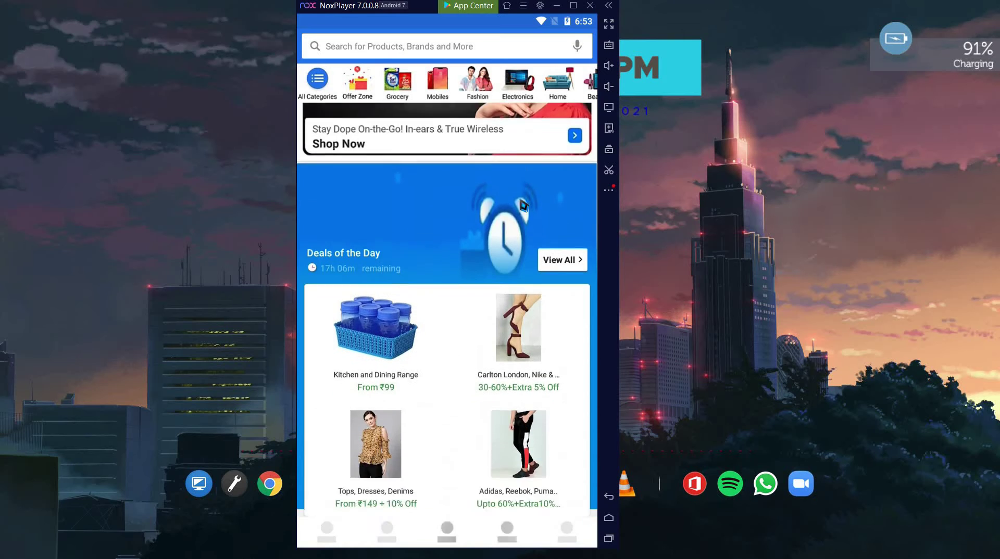
scroll(447, 313, "down", 10)
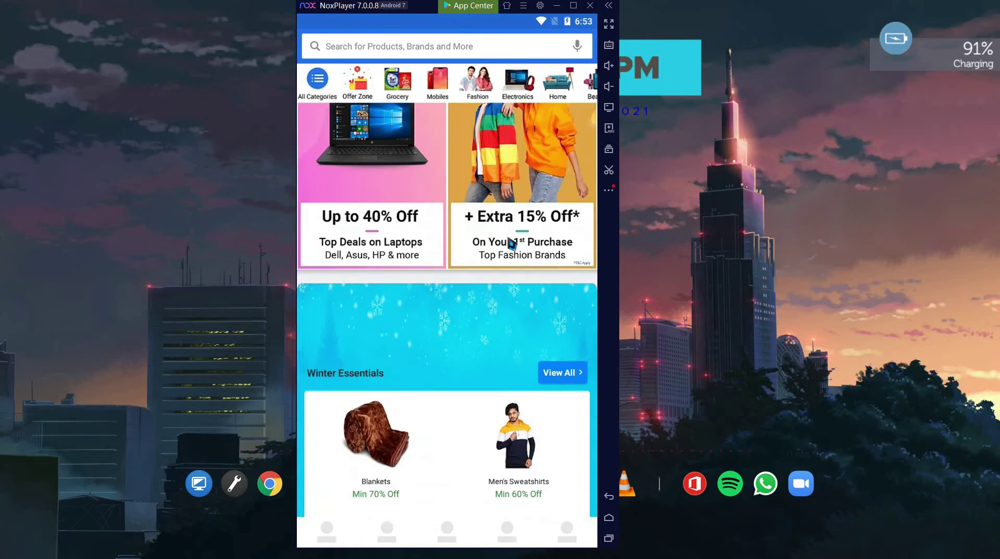
scroll(512, 242, "up", 8)
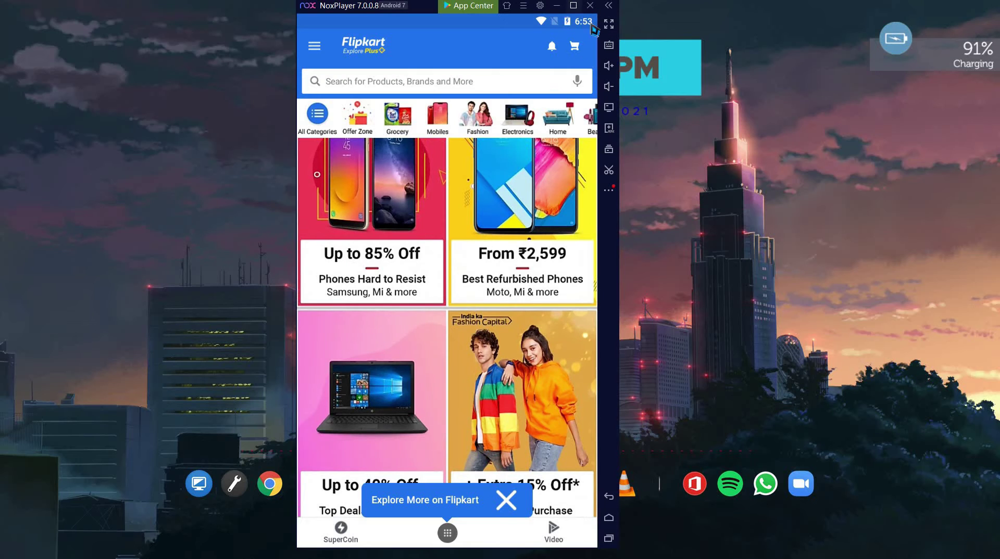
Close both Flipkart and the Play Store from the recent apps overview.
left_click(609, 538)
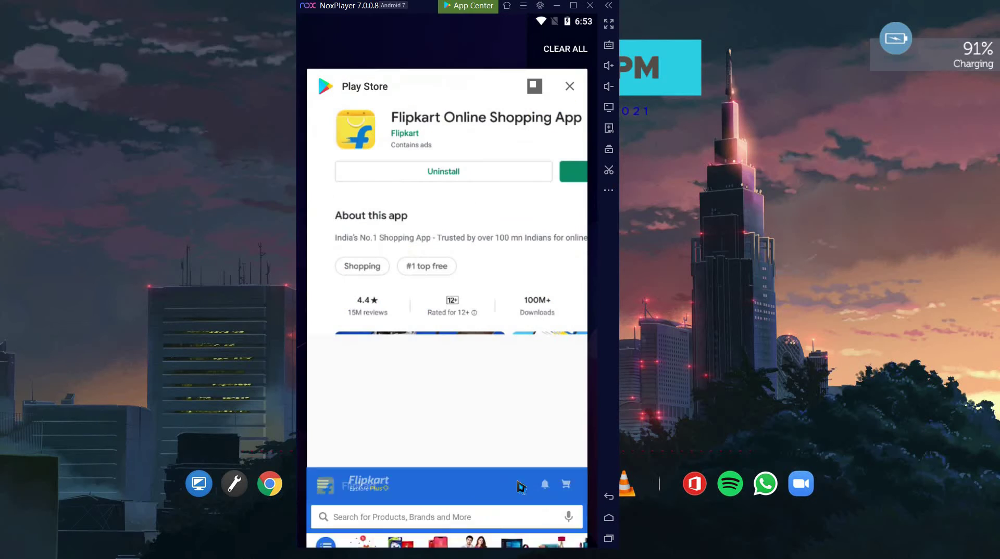
left_click(568, 496)
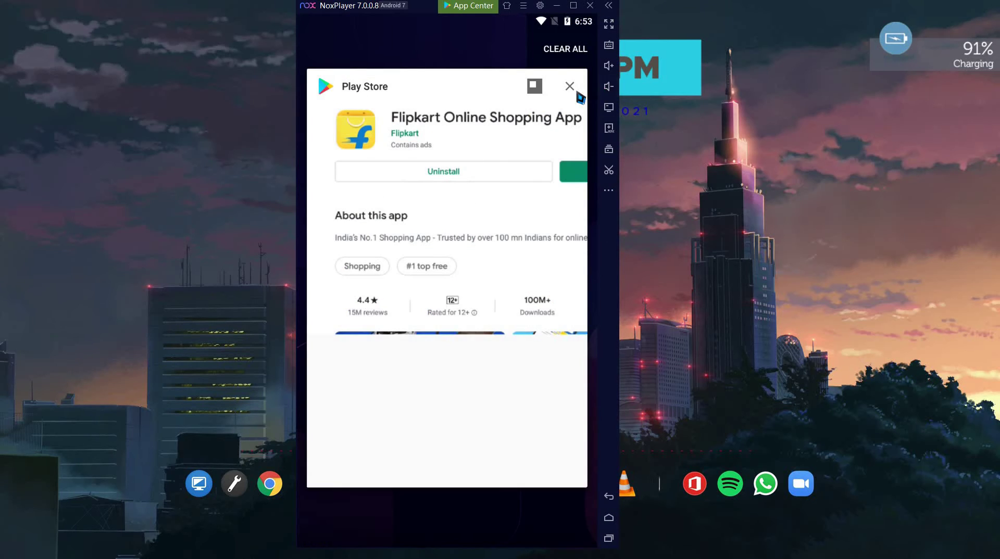
left_click(570, 87)
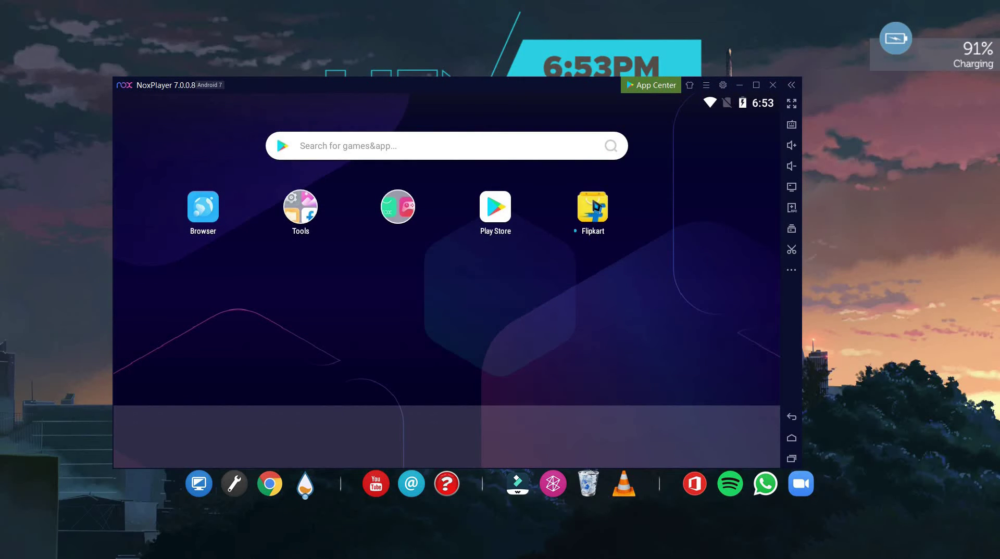
Uninstall the Flipkart app from the emulator's home screen.
left_click(593, 207)
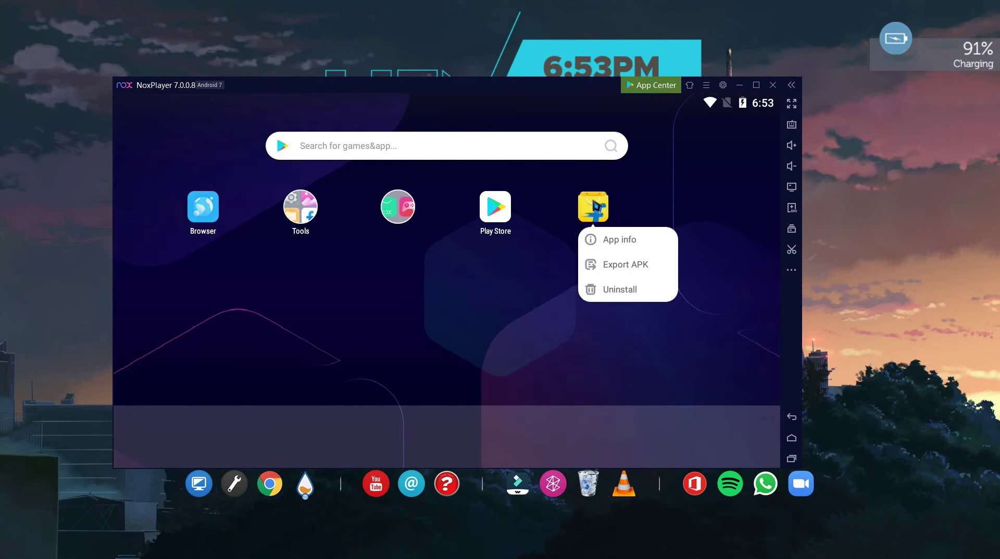
left_click(621, 291)
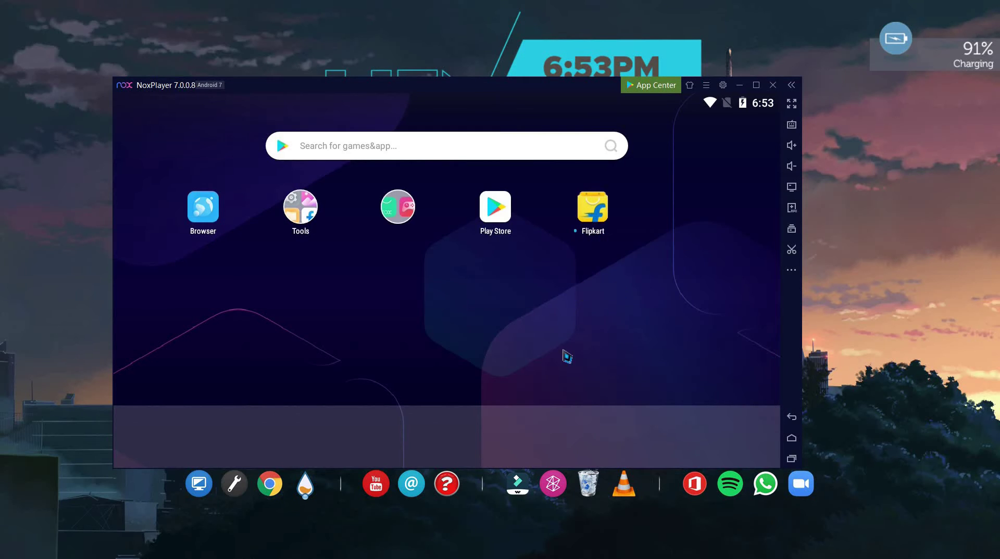
left_click(582, 331)
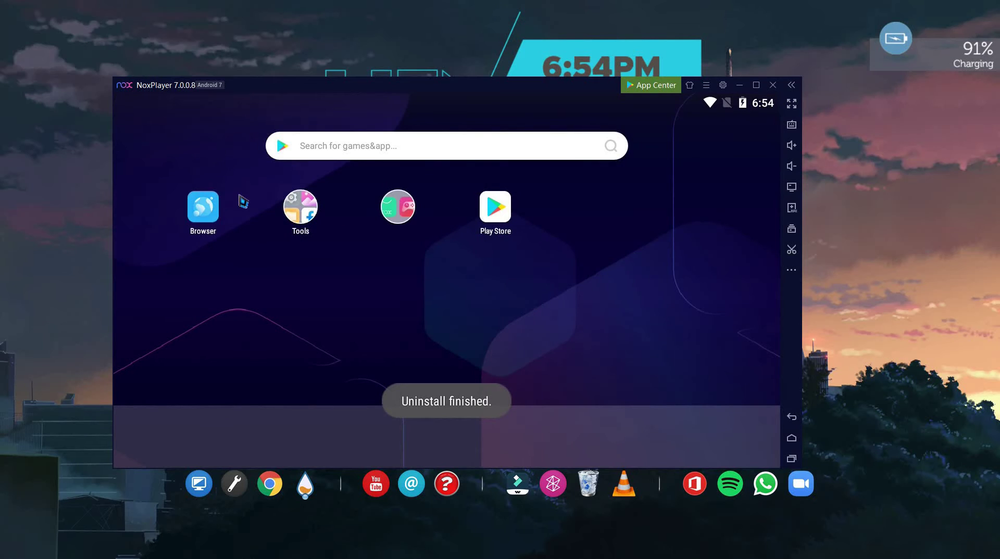
Search the Play Store for google and start installing the Google app by Google LLC.
left_click(493, 208)
left_click(344, 146)
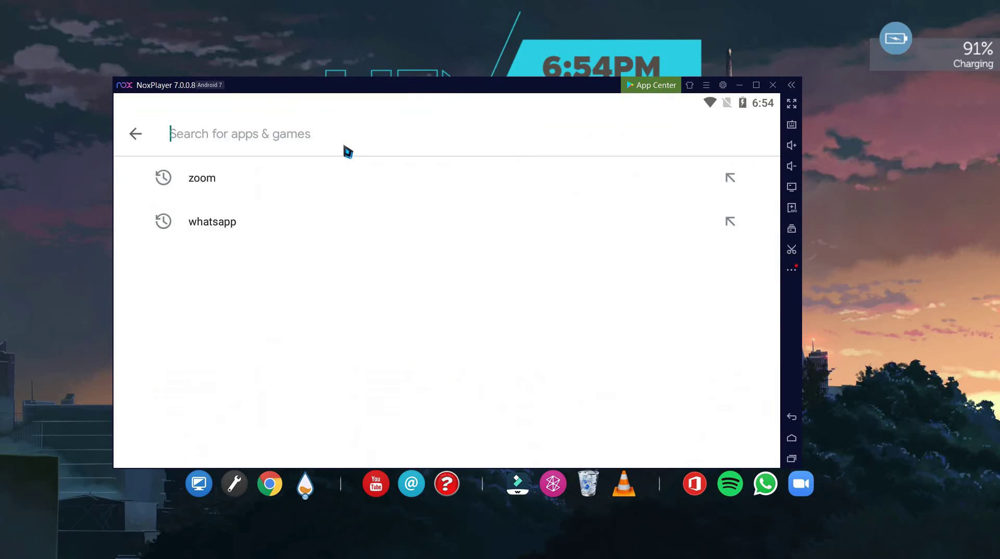
type("googl")
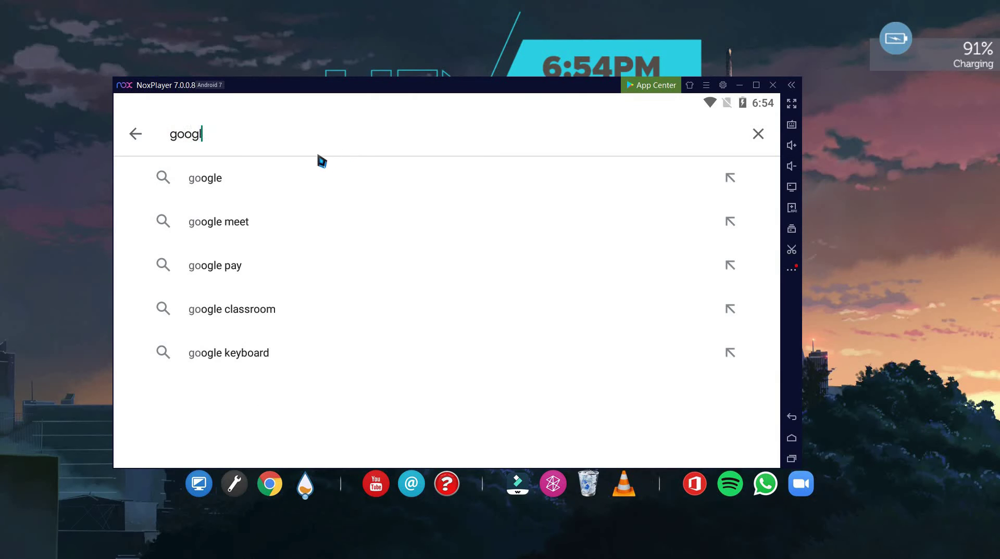
left_click(271, 178)
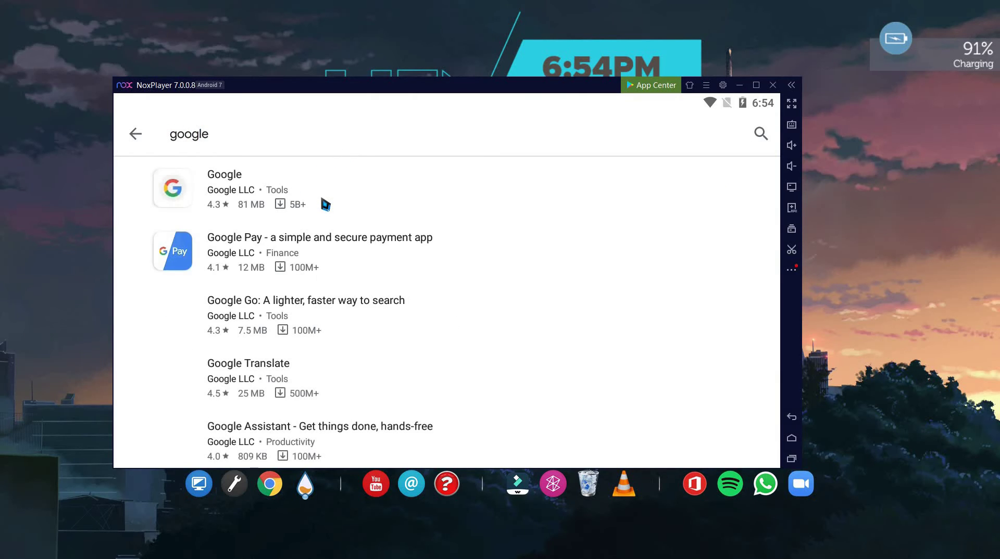
left_click(328, 192)
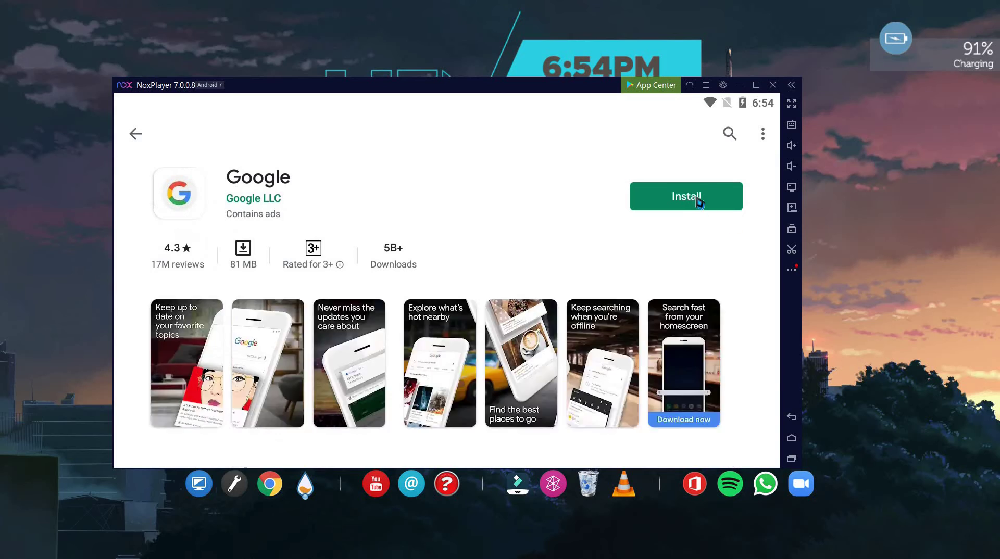
left_click(697, 198)
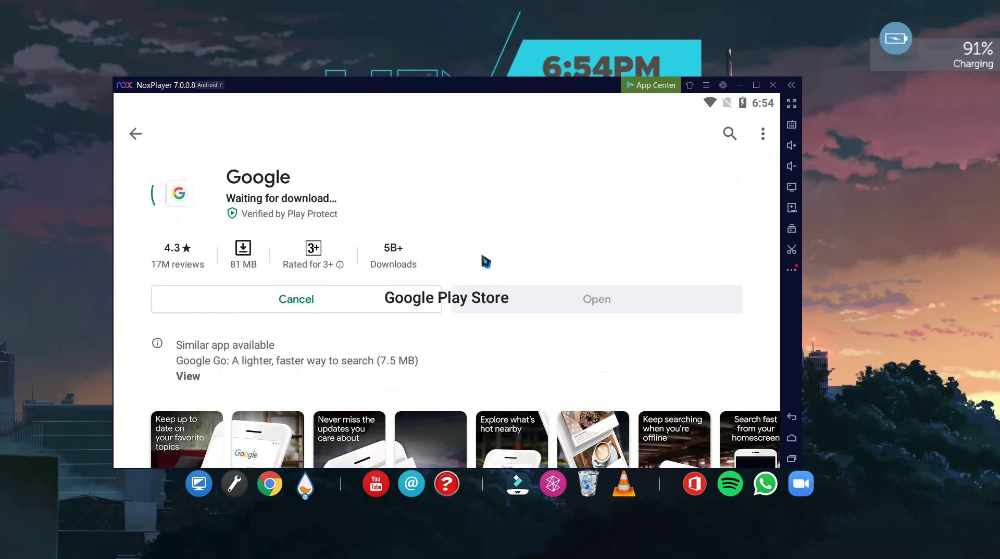
left_click(315, 290)
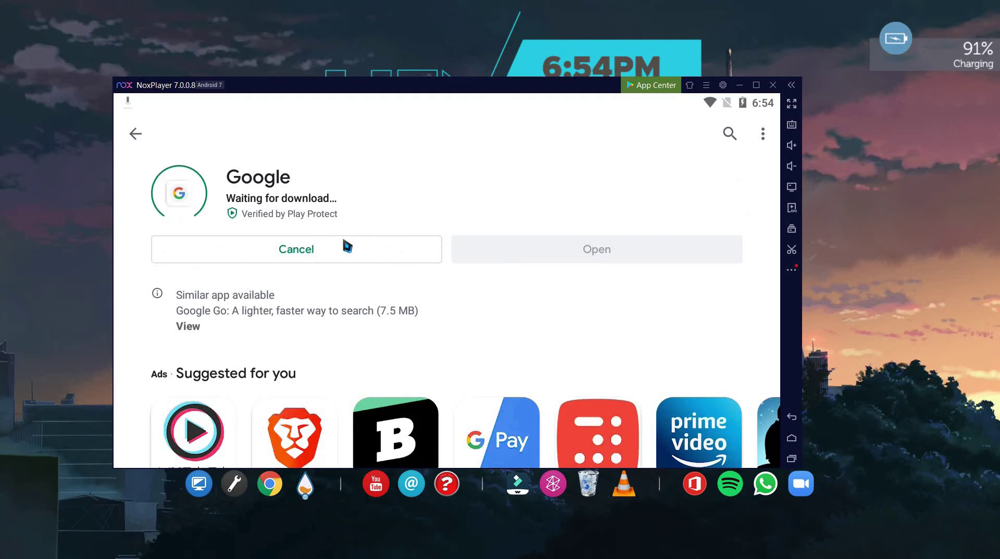
Leave the Google search results in the Play Store and return to the emulator's home screen.
left_click(134, 130)
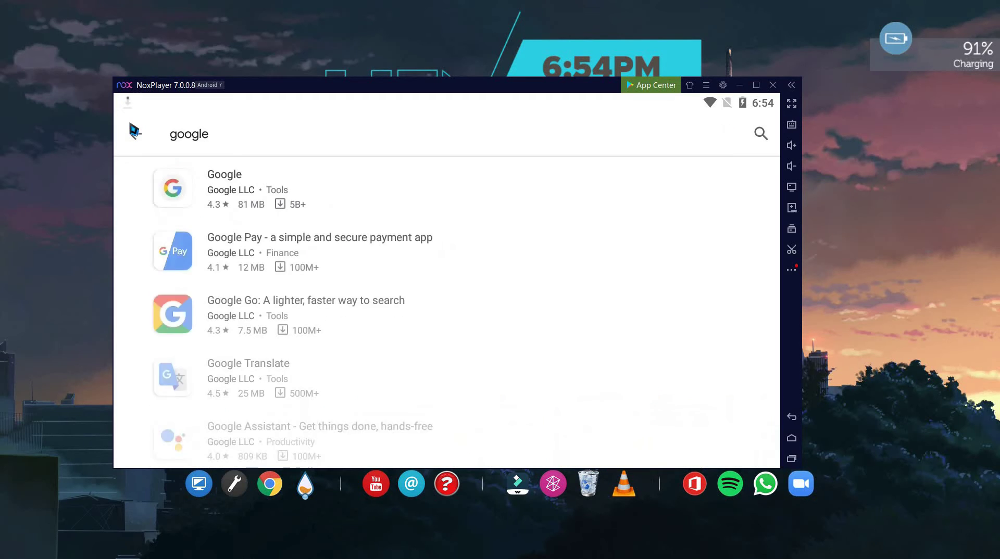
left_click(135, 130)
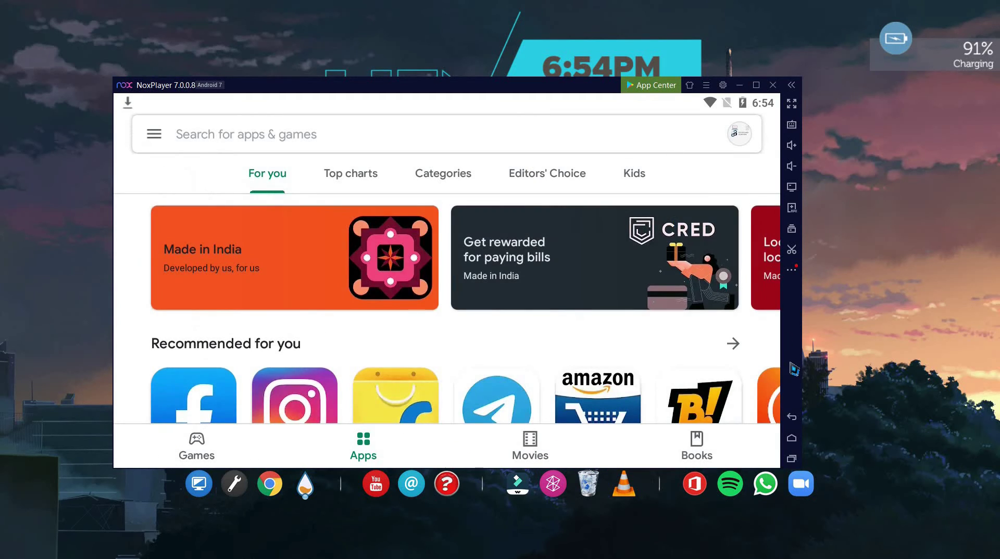
left_click(792, 438)
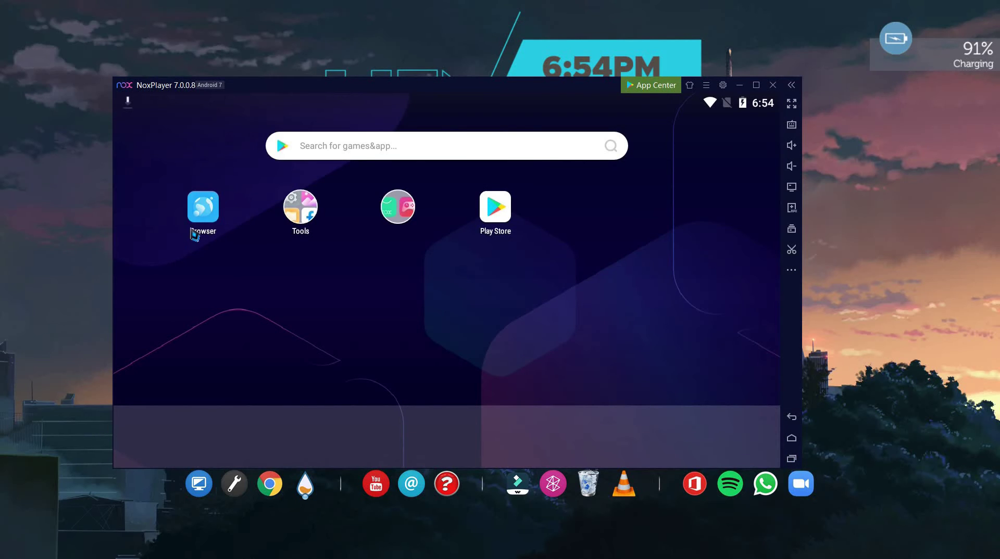
Open the emulator's built-in browser, search the web for youtube and skim the results.
left_click(203, 207)
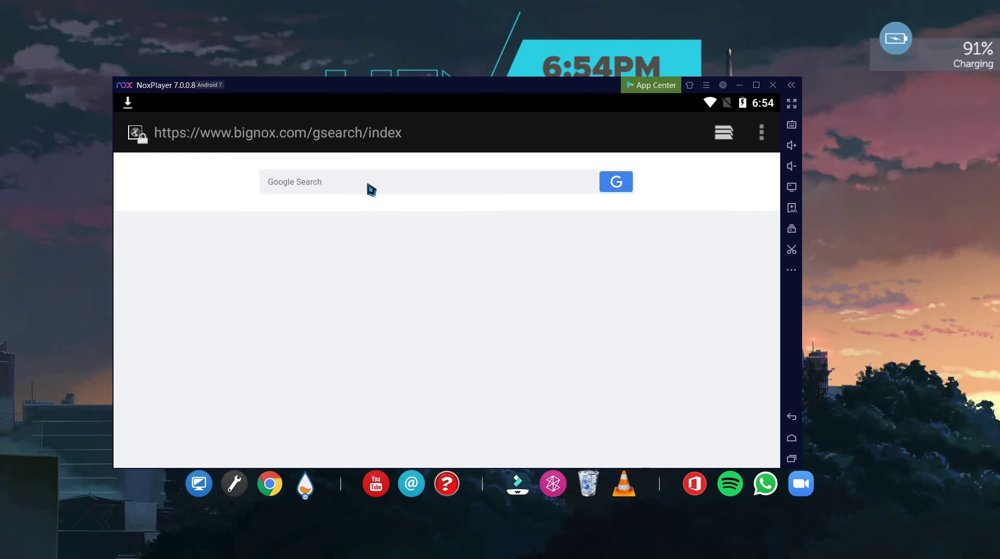
left_click(388, 140)
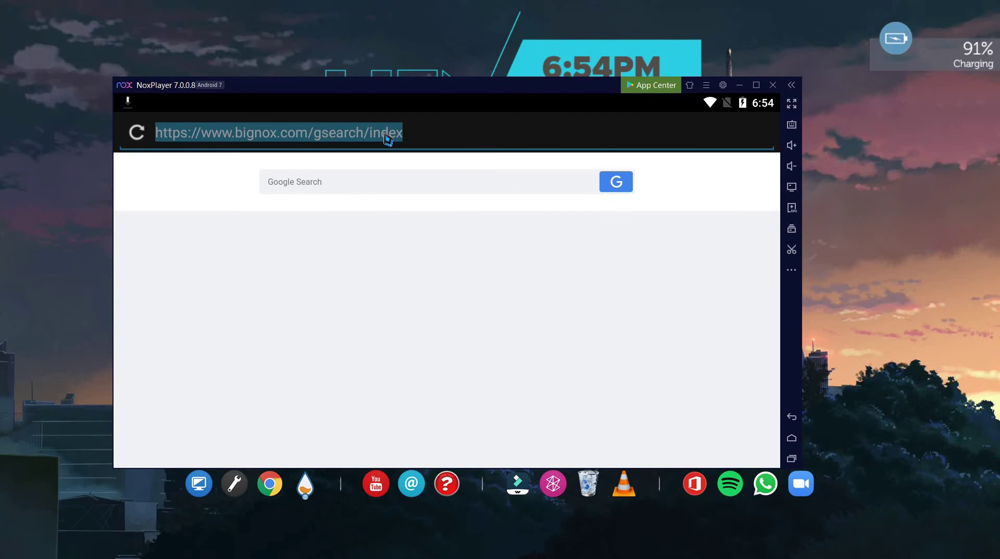
key("BackSpace")
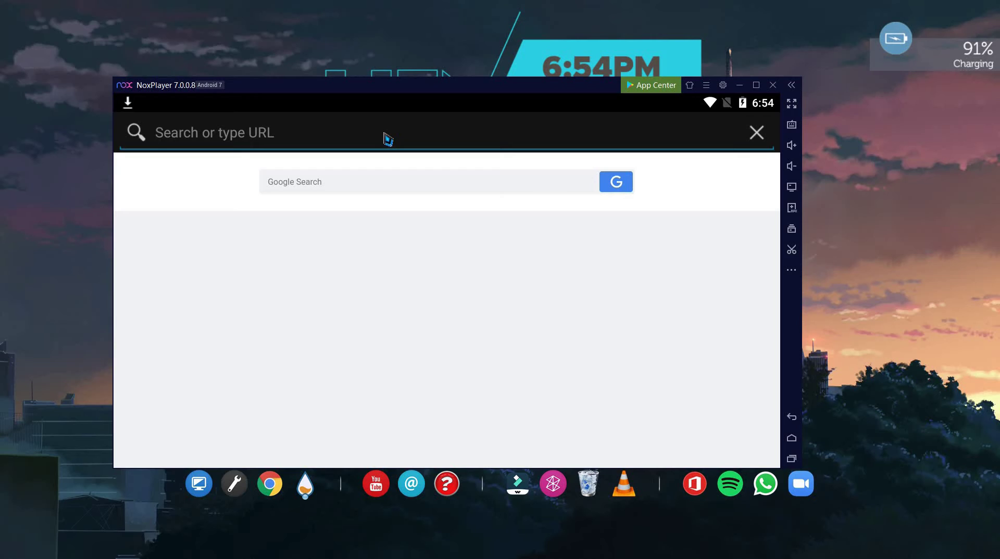
type("youtu")
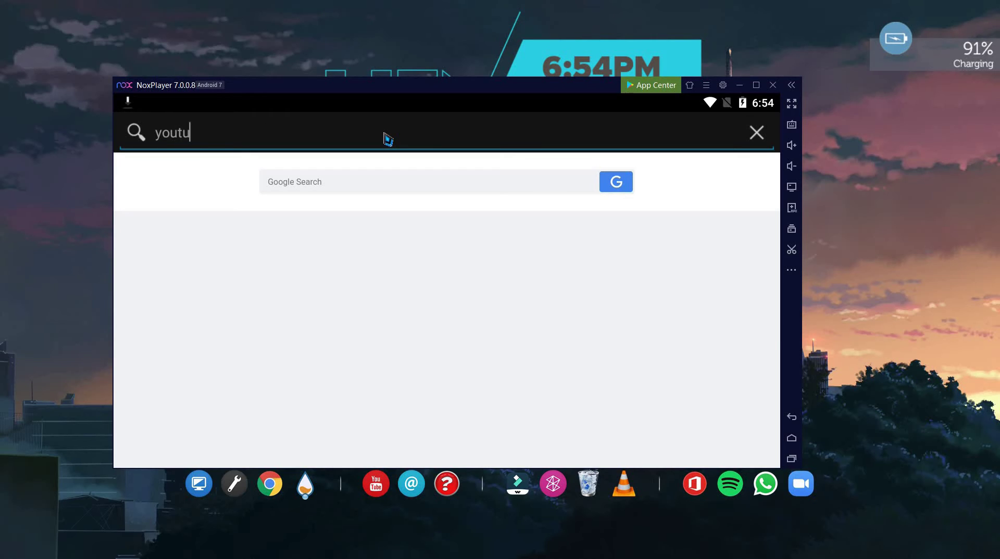
type("be")
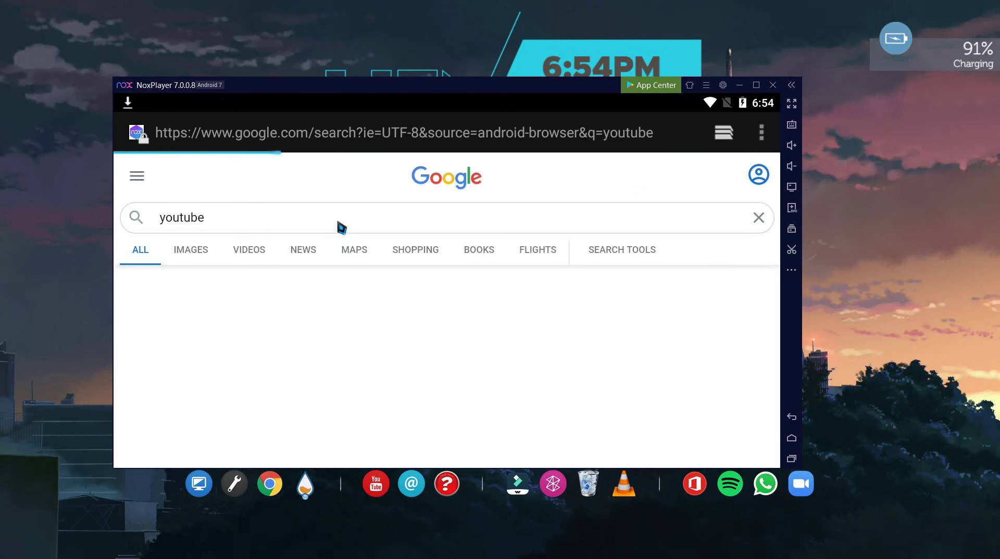
scroll(333, 250, "down", 3)
scroll(448, 200, "up", 3)
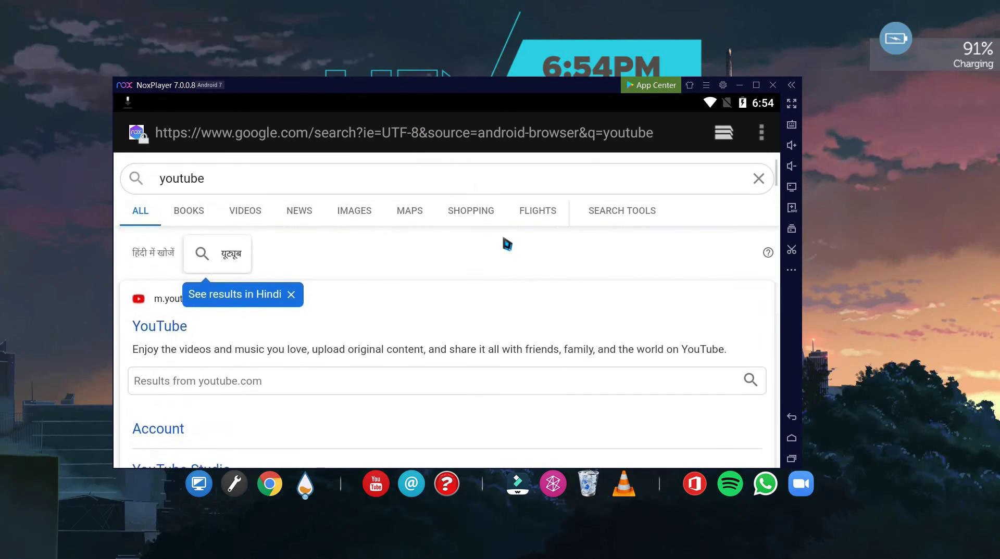
Open the YouTube result from the web search and browse the mobile site's home feed.
left_click_drag(469, 103, 443, 436)
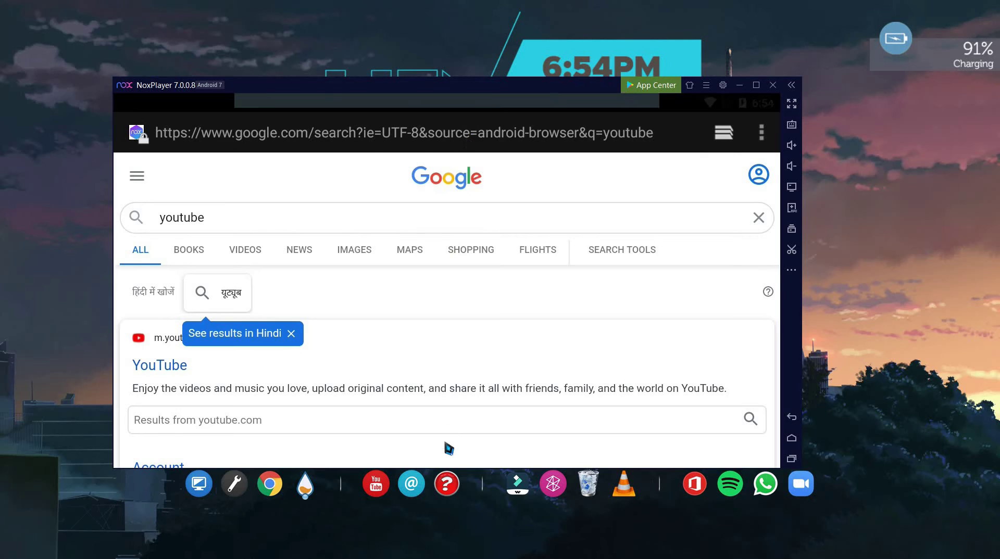
left_click(661, 159)
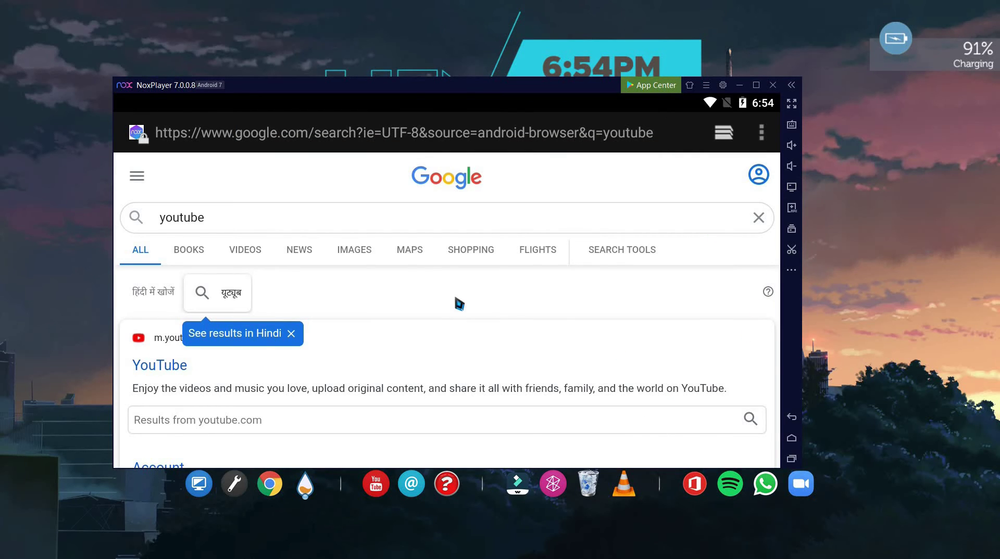
scroll(364, 300, "down", 7)
scroll(240, 294, "up", 7)
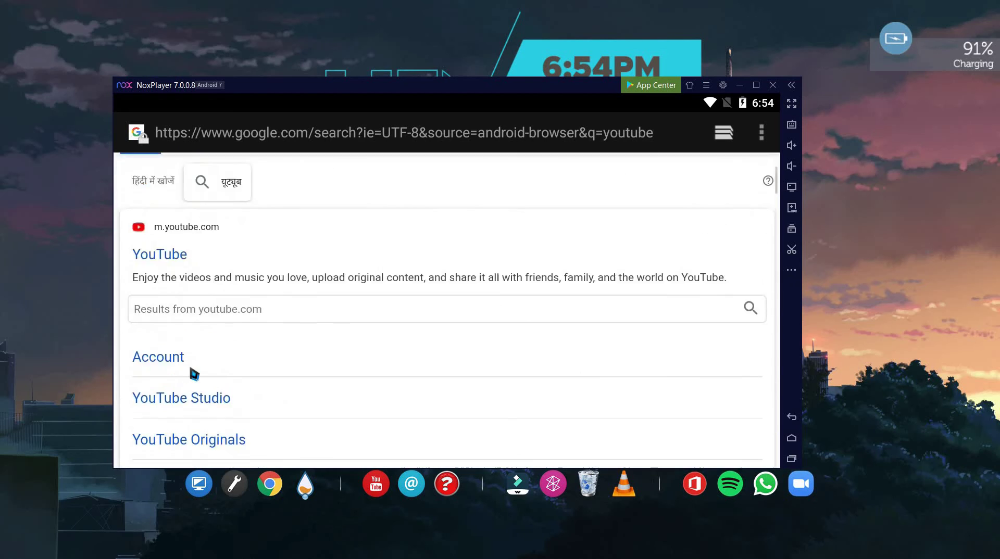
left_click(169, 368)
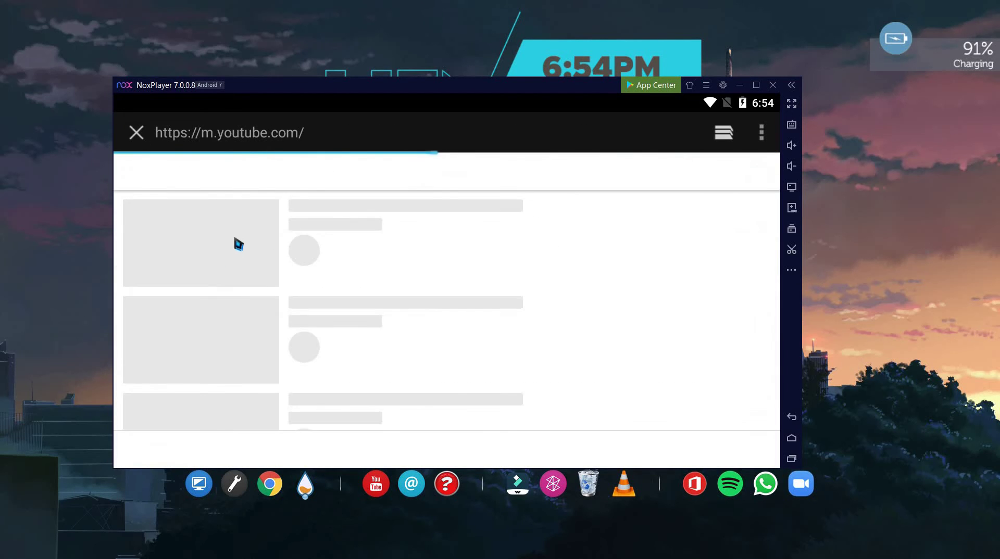
scroll(444, 253, "down", 8)
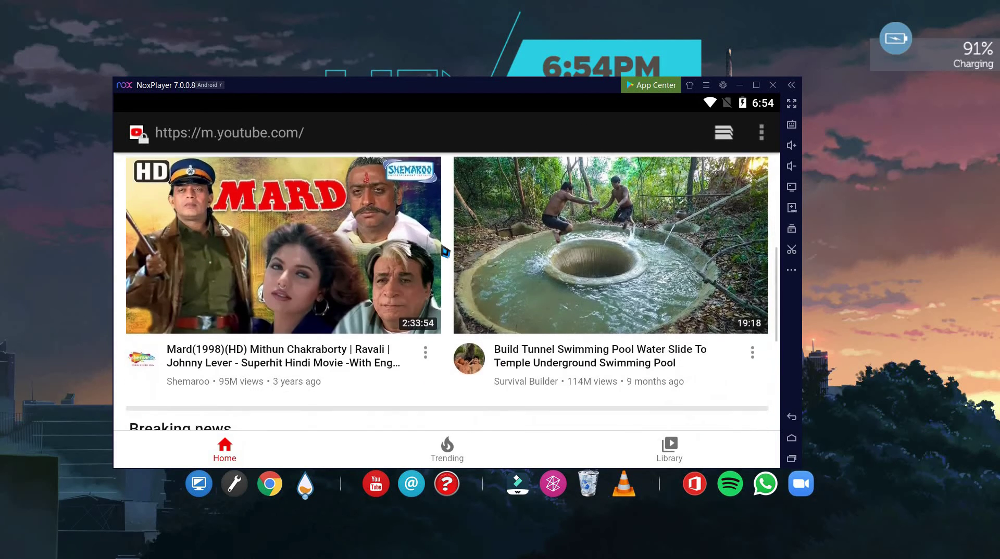
scroll(428, 241, "down", 5)
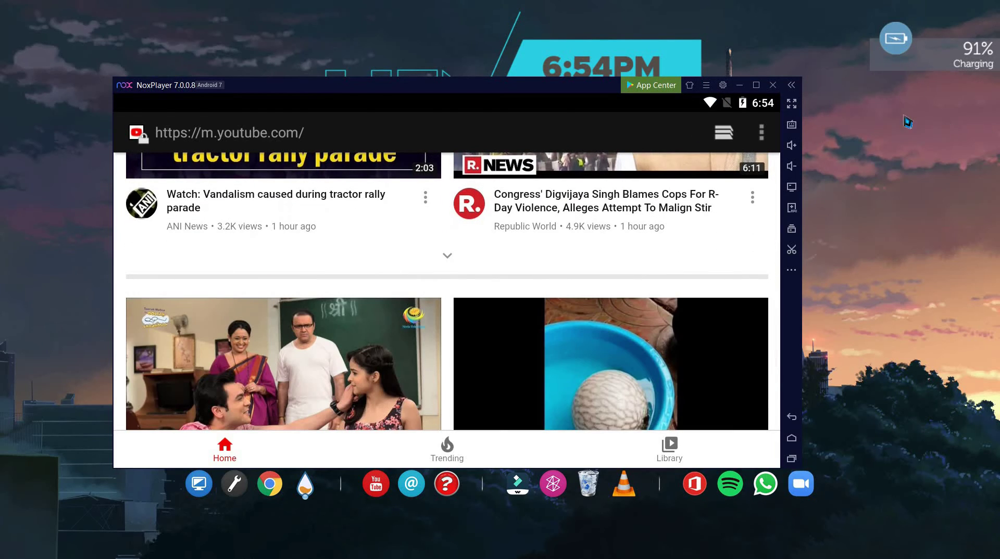
Maximize the emulator window to view the YouTube feed, restore the window to its smaller size and continue browsing the feed.
left_click(756, 85)
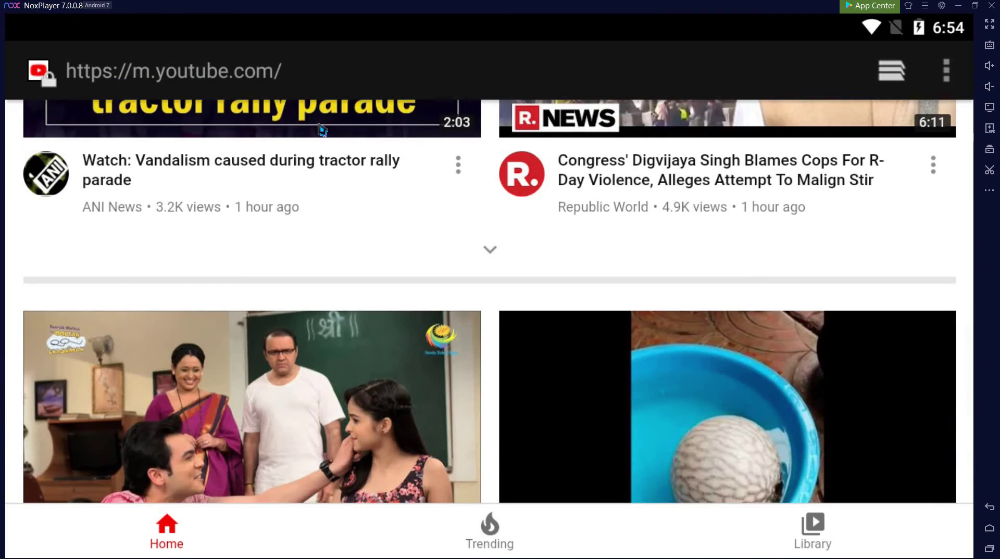
scroll(432, 216, "down", 4)
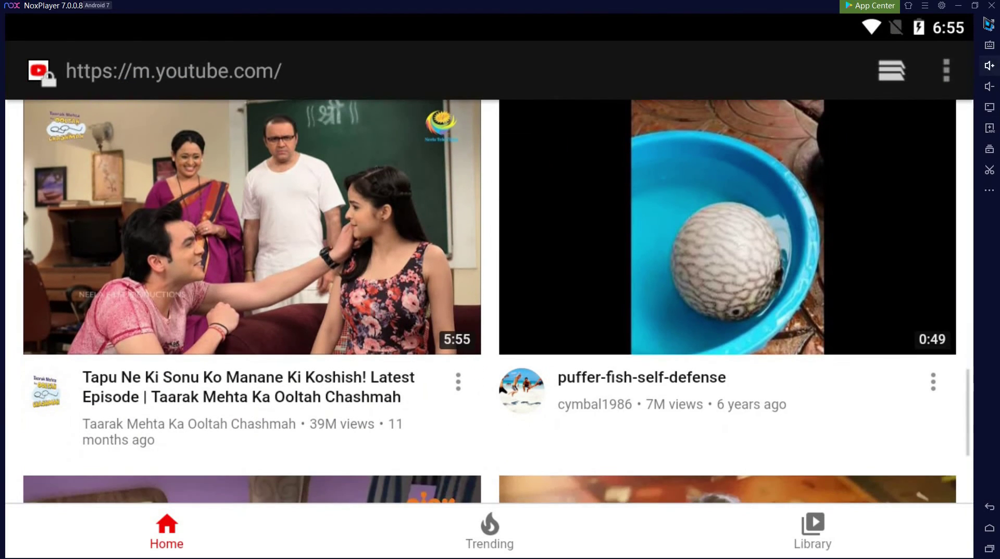
left_click(975, 5)
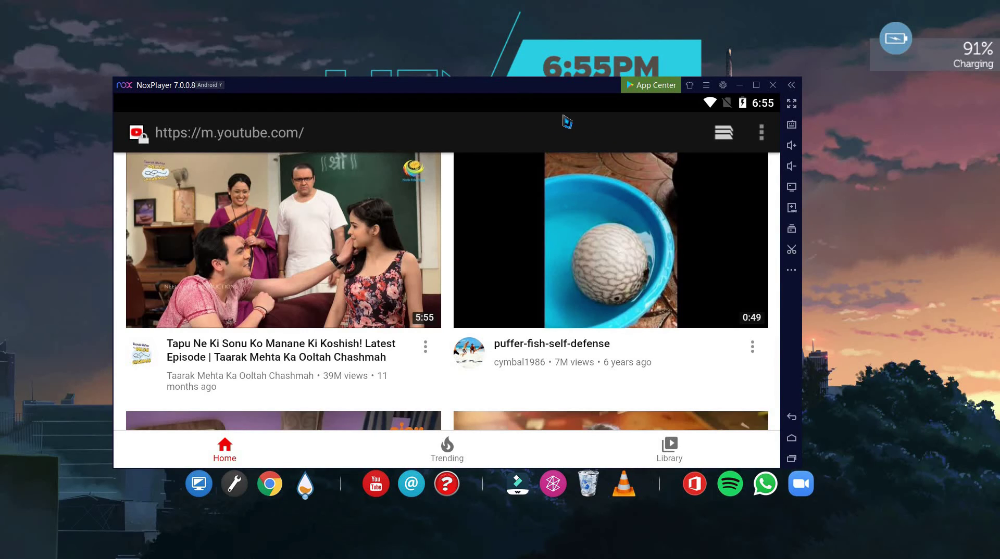
scroll(407, 361, "down", 8)
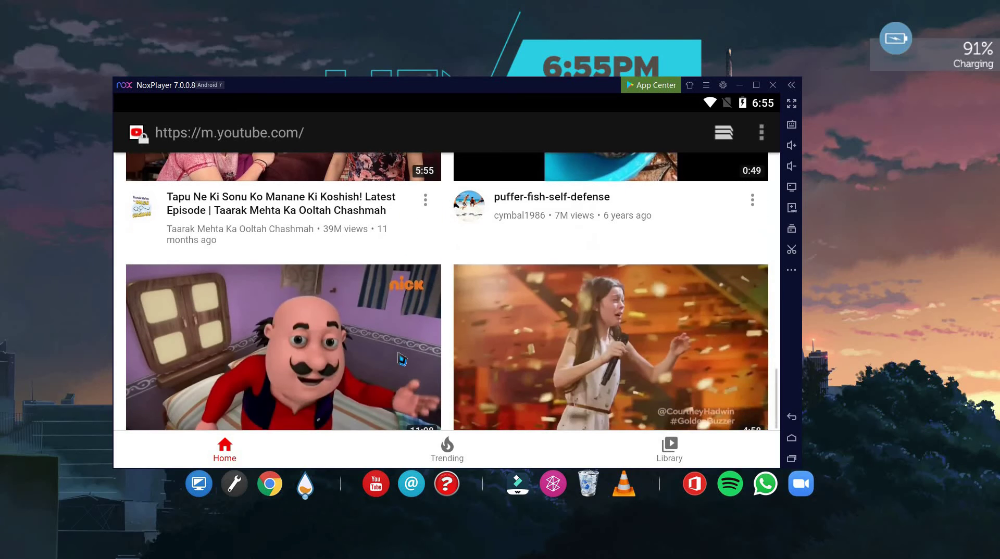
Close the Browser from the emulator's recent apps and switch to the Play Store.
left_click(791, 459)
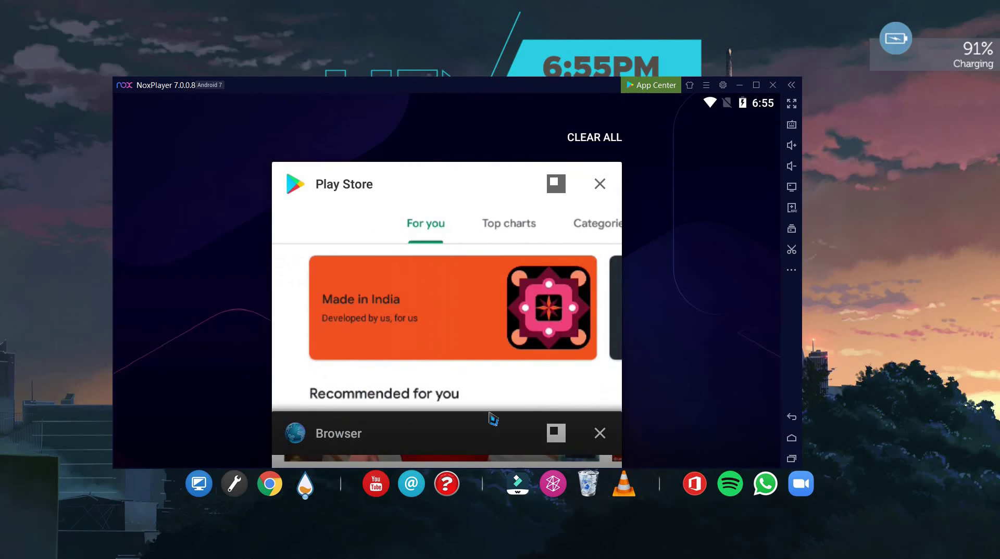
left_click_drag(490, 414, 643, 414)
left_click(598, 437)
left_click(492, 187)
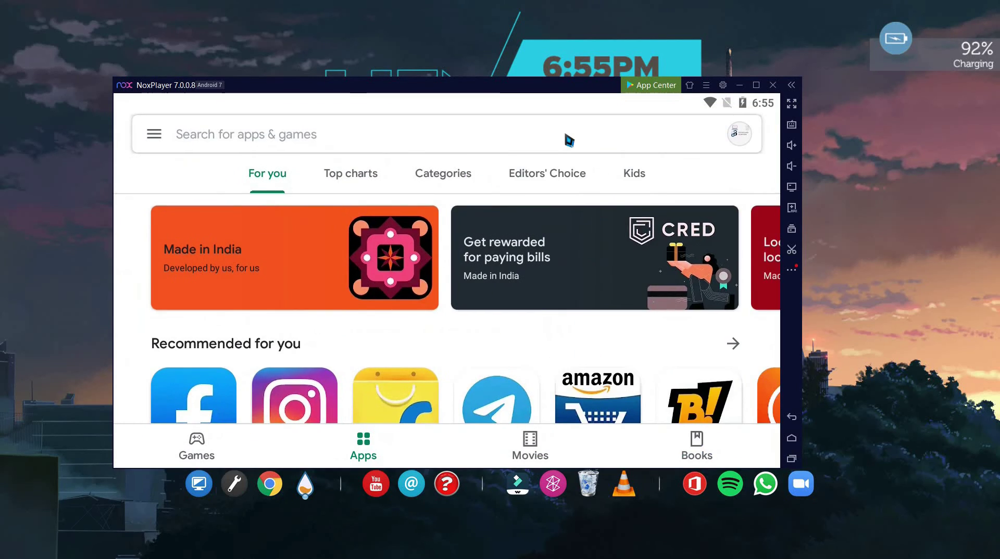
Repeat the recent google search in the Play Store and open the installed Google app by Google LLC.
left_click(569, 139)
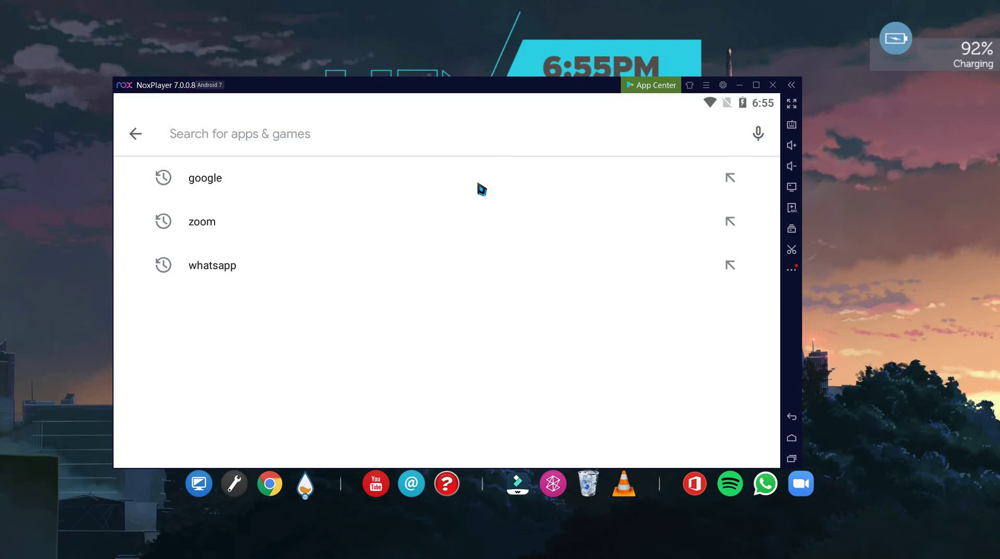
left_click(481, 187)
left_click(384, 198)
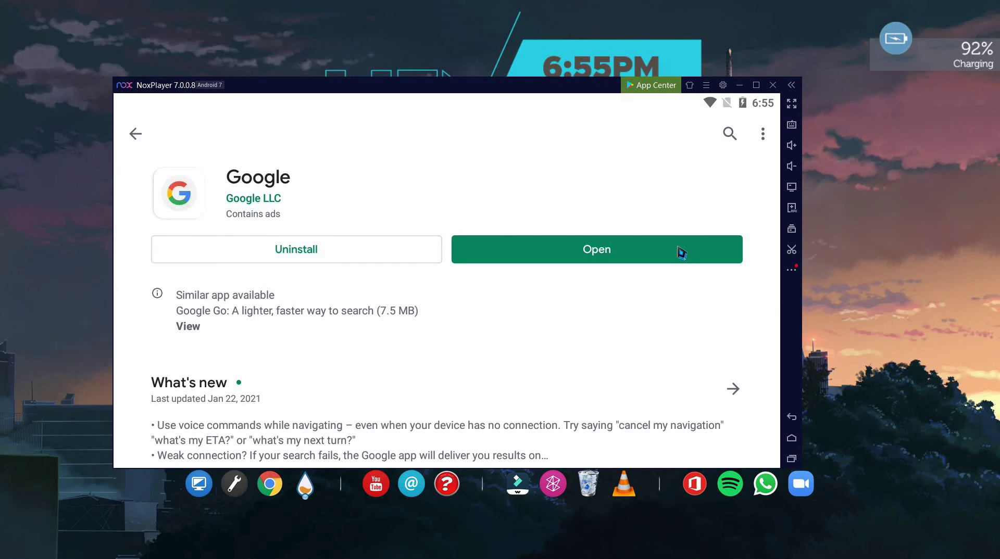
left_click(682, 253)
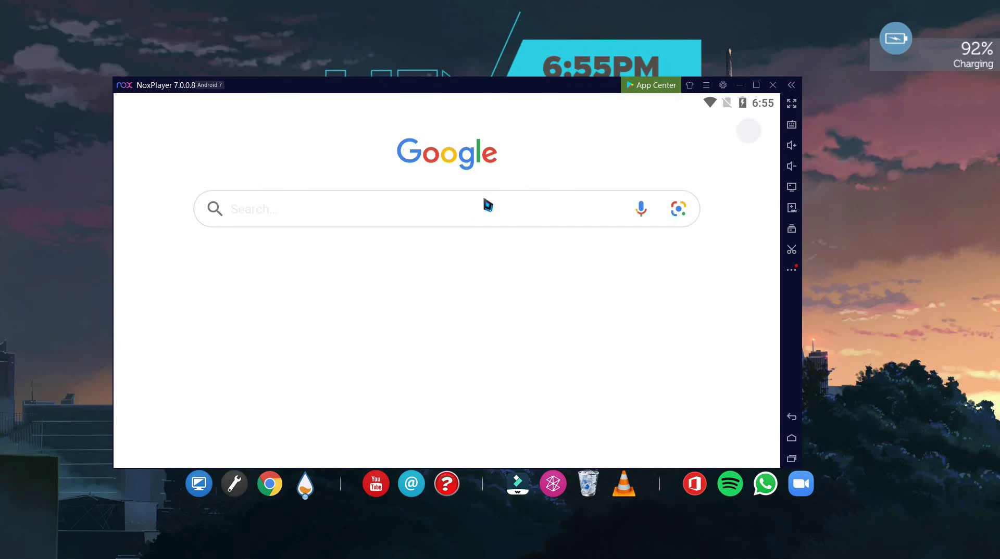
Enter random text in the Google app's search, clear it and search for how many bones in human body.
left_click(434, 212)
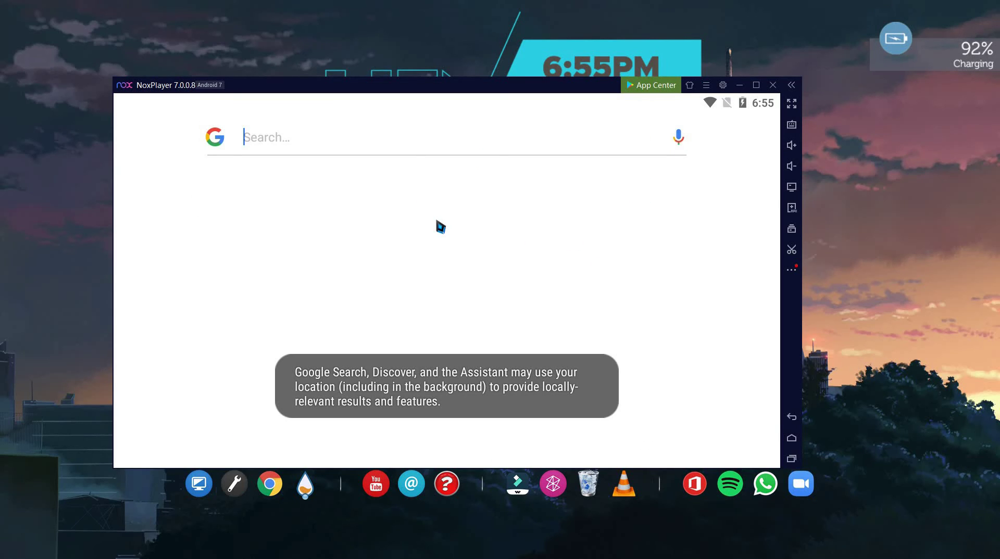
type("njjsjksnj")
key("BackSpace")
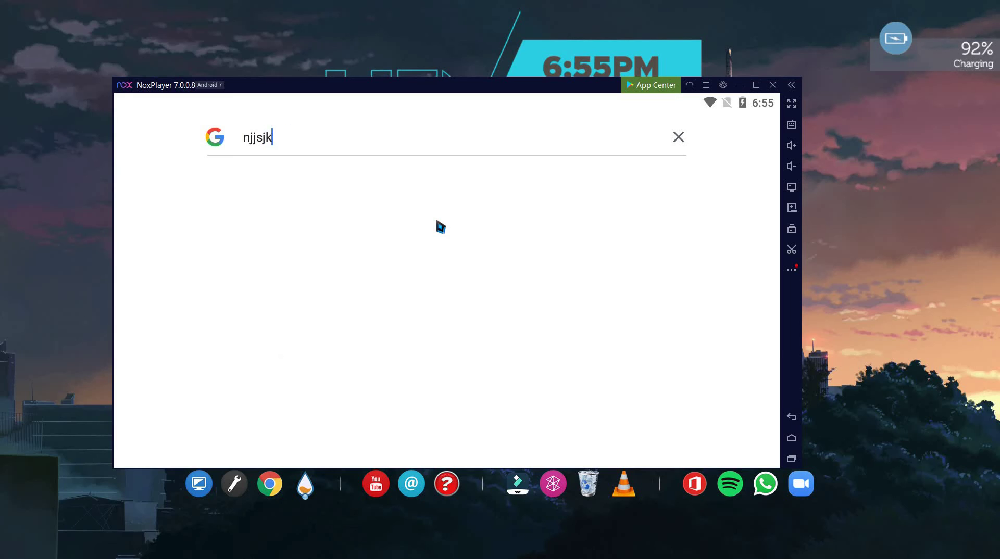
key("BackSpace")
key("BackSpace")
key("BackSpace")
key("BackSpace")
key("BackSpace")
key("BackSpace")
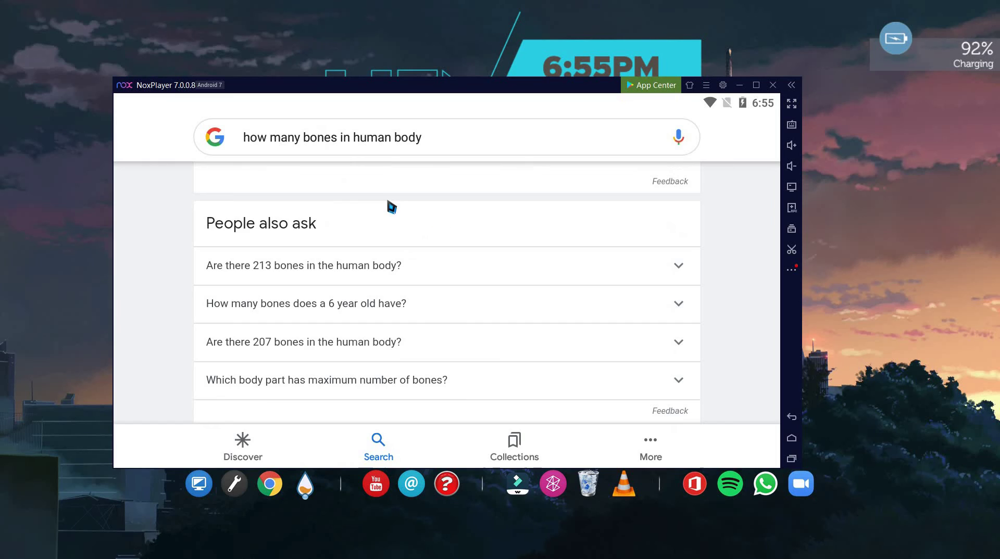
Look through the Google app's search results on bones in the human body.
scroll(380, 364, "up", 3)
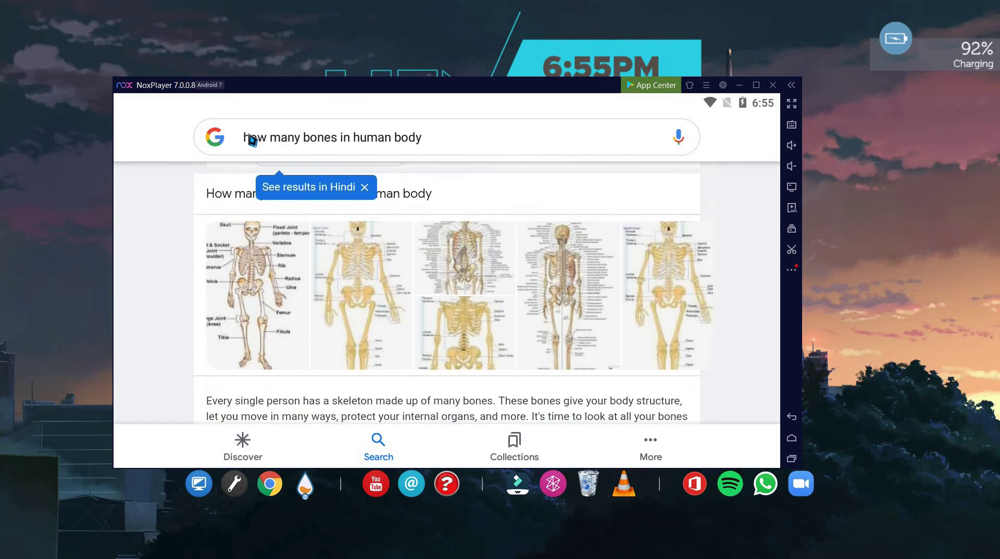
left_click(255, 139)
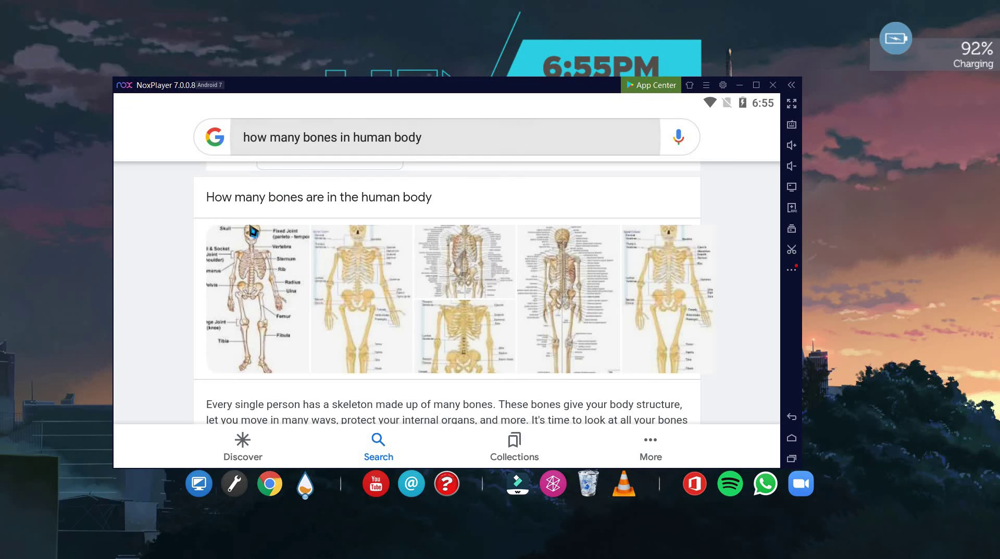
scroll(257, 275, "down", 2)
scroll(255, 273, "down", 5)
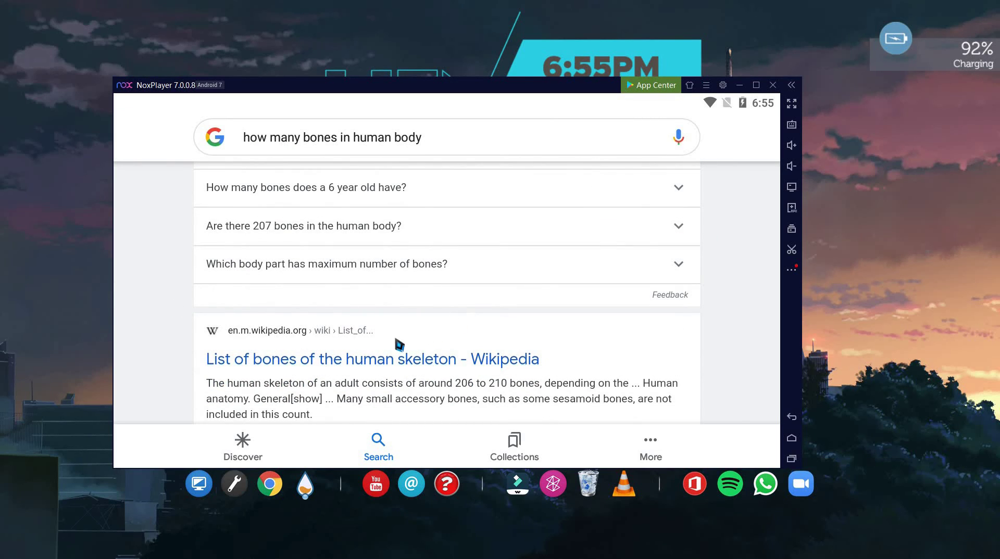
scroll(659, 299, "down", 5)
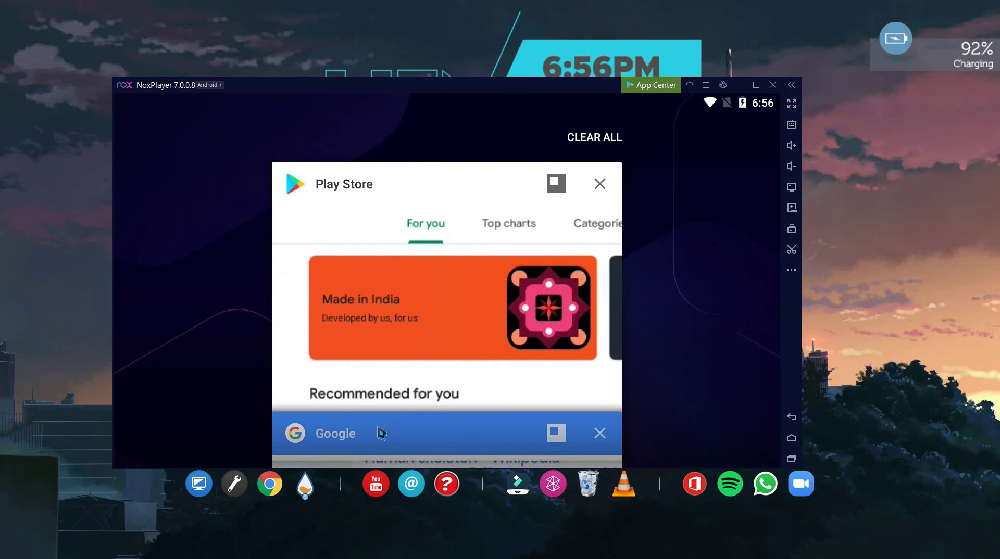
Close the Google app and the Play Store from the emulator's recent apps.
scroll(603, 364, "down", 2)
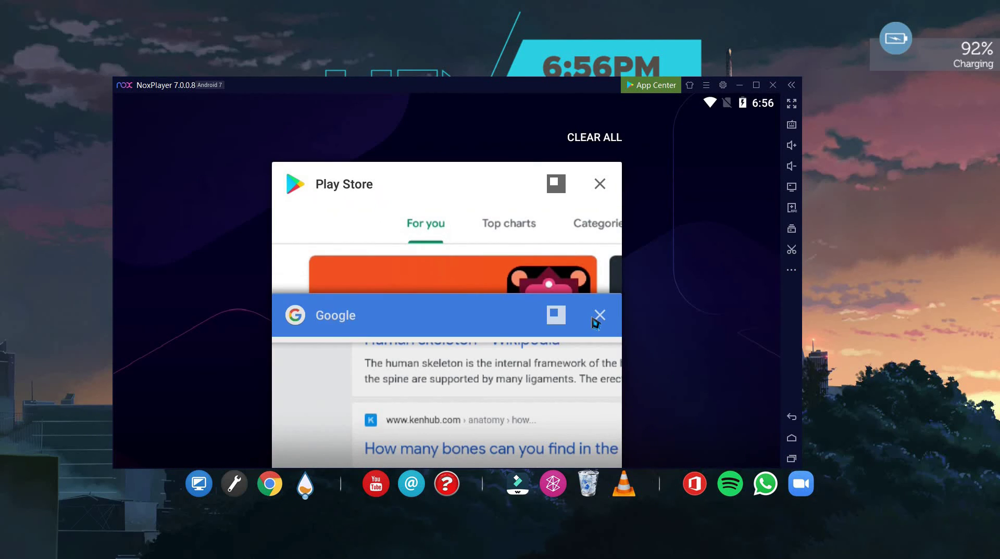
left_click(595, 320)
left_click(600, 184)
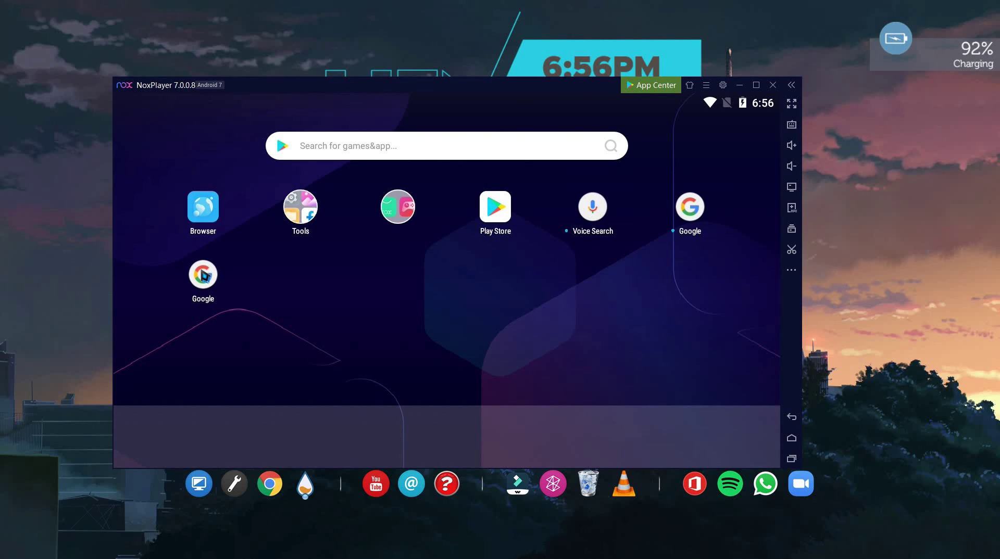
Launch the Google app from the emulator's home screen and close it again from the recent apps.
left_click(203, 274)
left_click(698, 211)
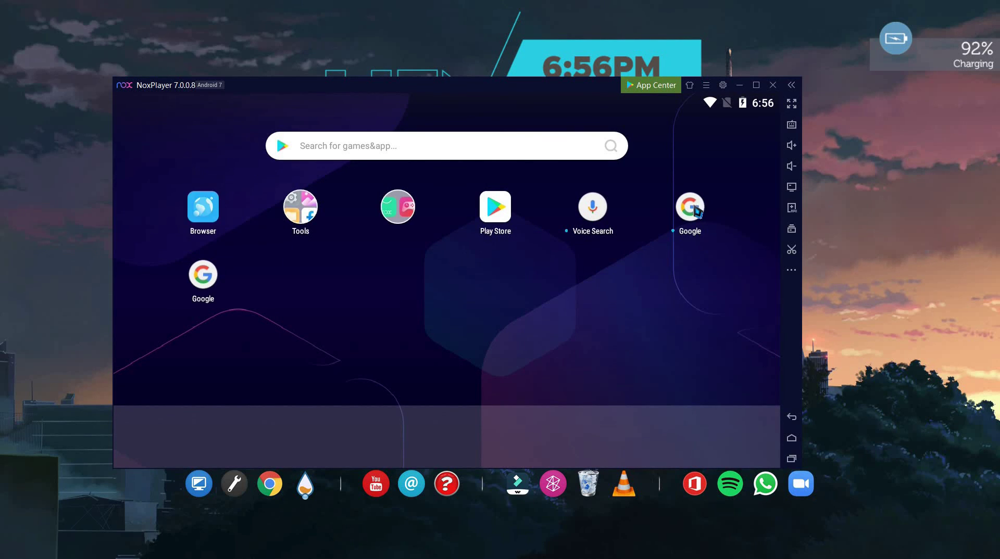
left_click(690, 207)
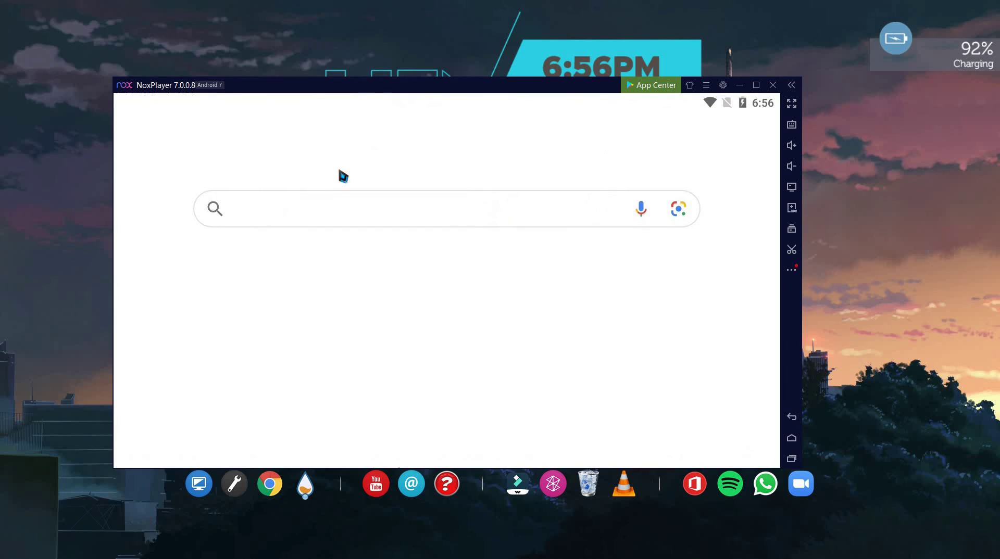
left_click(791, 459)
left_click(598, 182)
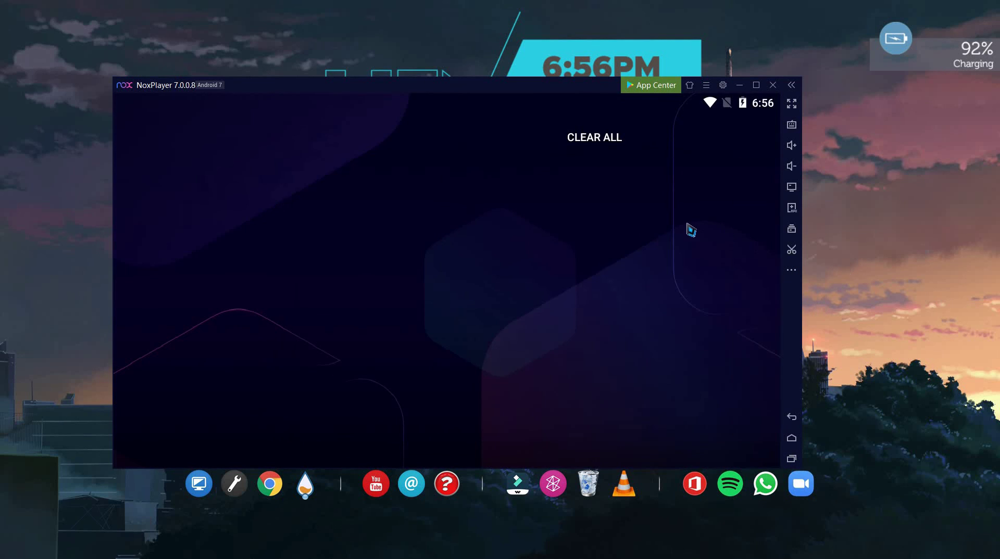